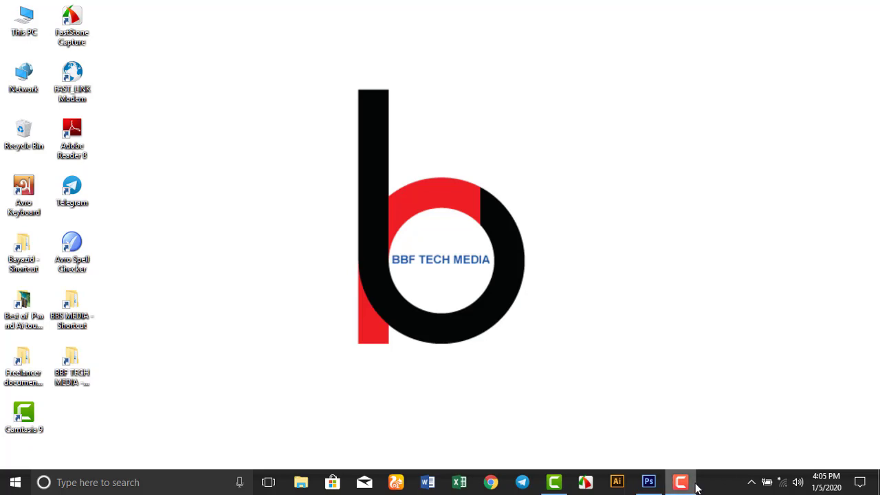
# Switch to Photoshop, where the portrait 'Orginial photo.jpg' is open.
pyautogui.click(655, 484)
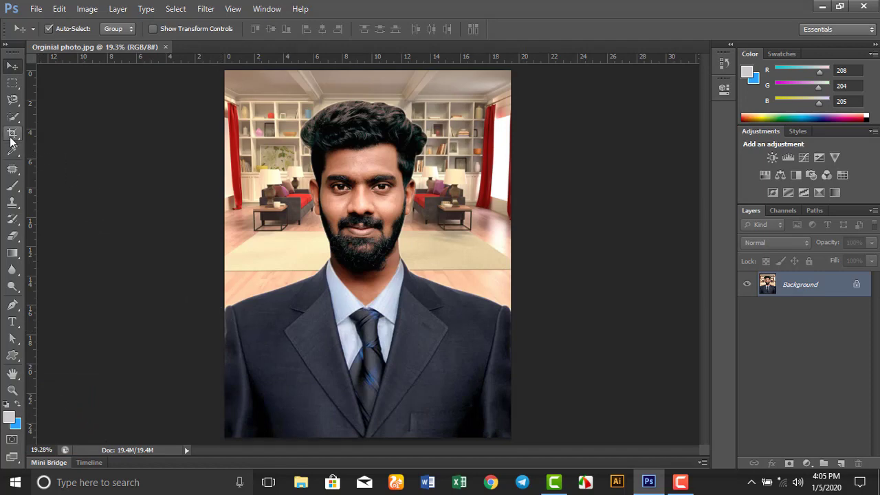
# Crop the portrait to a 1.40 × 1.8 width-to-height ratio and commit the crop.
pyautogui.moveTo(13, 133); pyautogui.dragTo(67, 134)
pyautogui.click(67, 134)
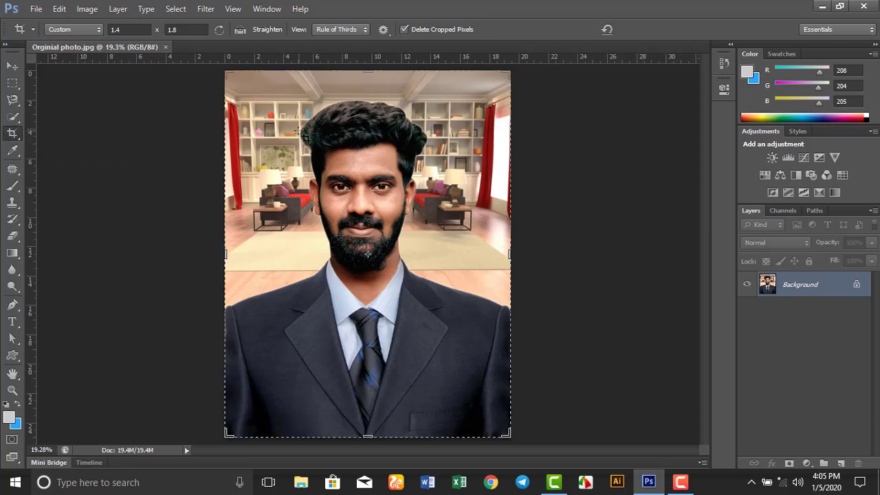
pyautogui.click(282, 131)
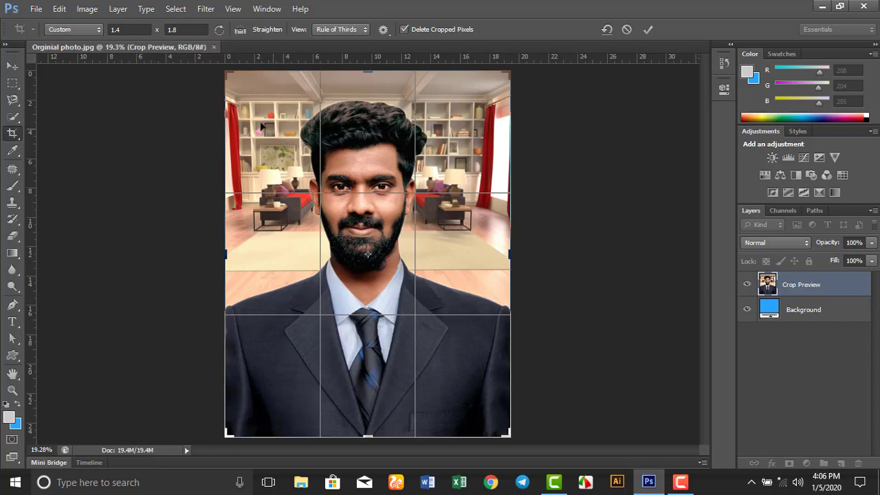
pyautogui.click(126, 28)
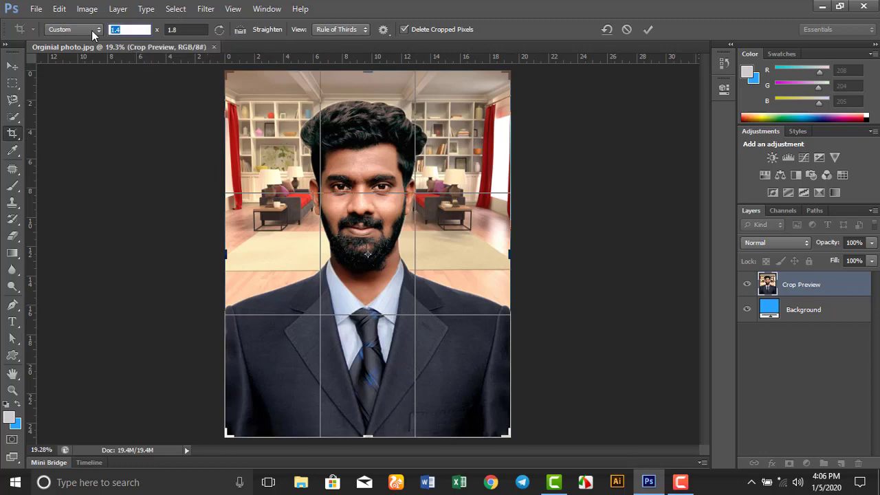
pyautogui.write('1')
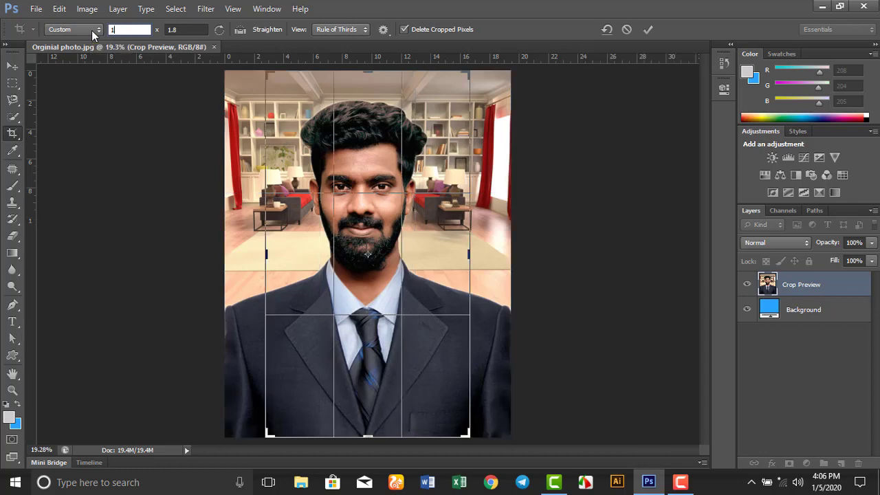
pyautogui.write('.4')
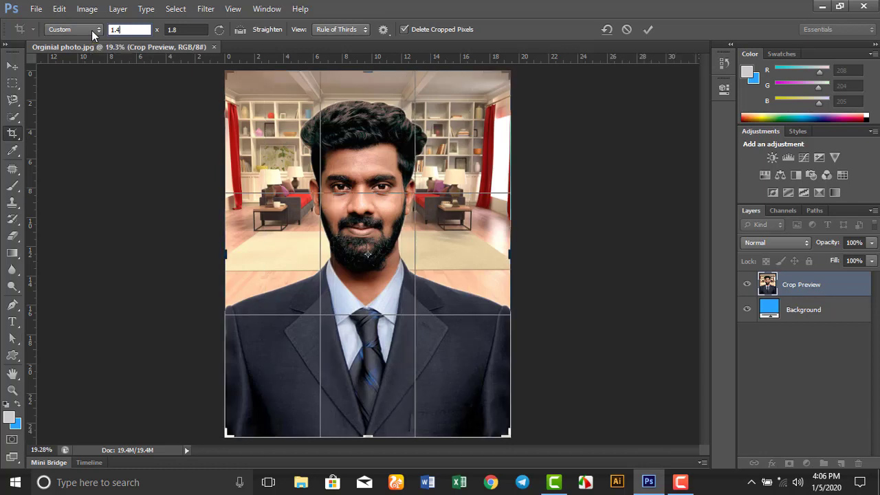
pyautogui.write('0')
pyautogui.press('Tab')
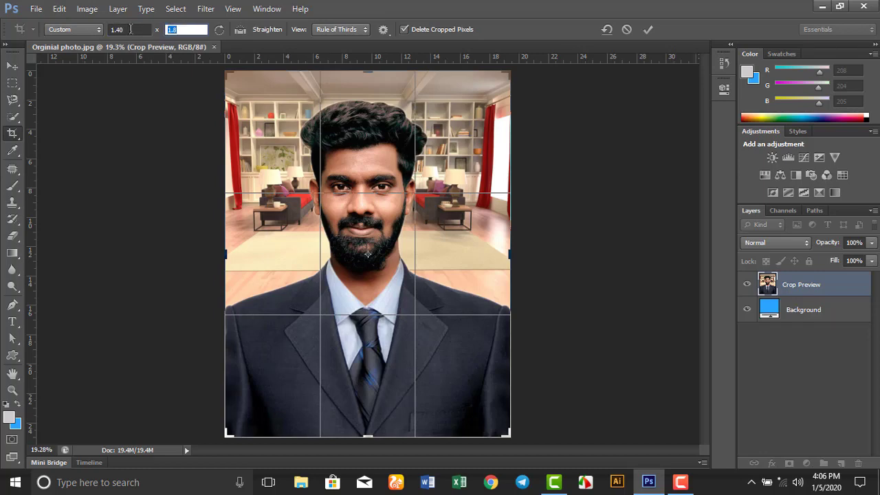
pyautogui.write('1')
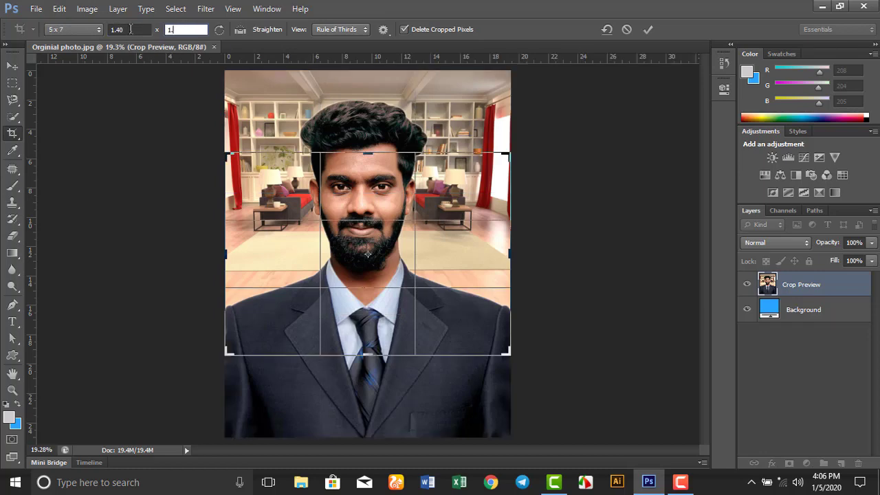
pyautogui.write('.80')
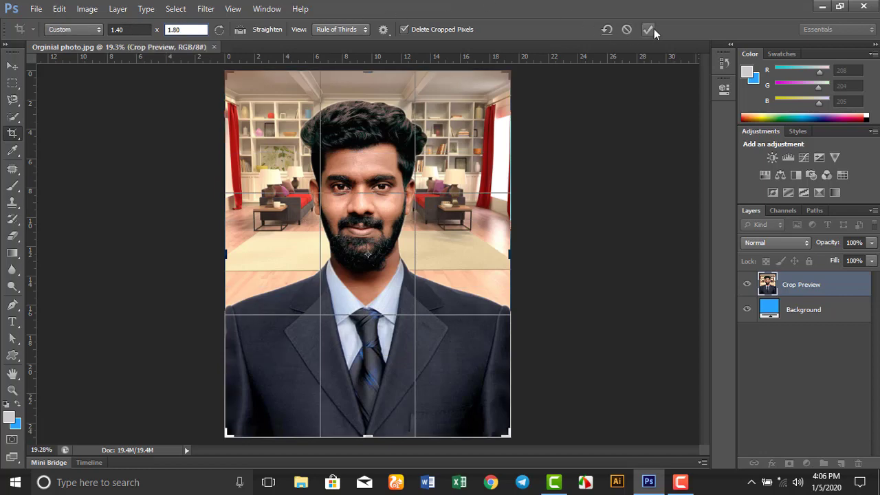
pyautogui.click(648, 29)
pyautogui.click(11, 66)
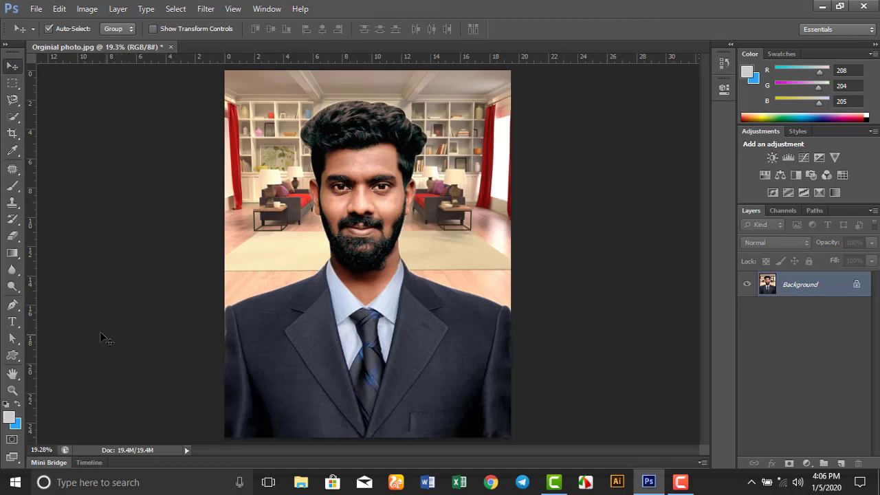
# With the Pen Tool in Path mode, trace the jacket's left shoulder edge.
pyautogui.moveTo(12, 305); pyautogui.dragTo(36, 307)
pyautogui.click(55, 303)
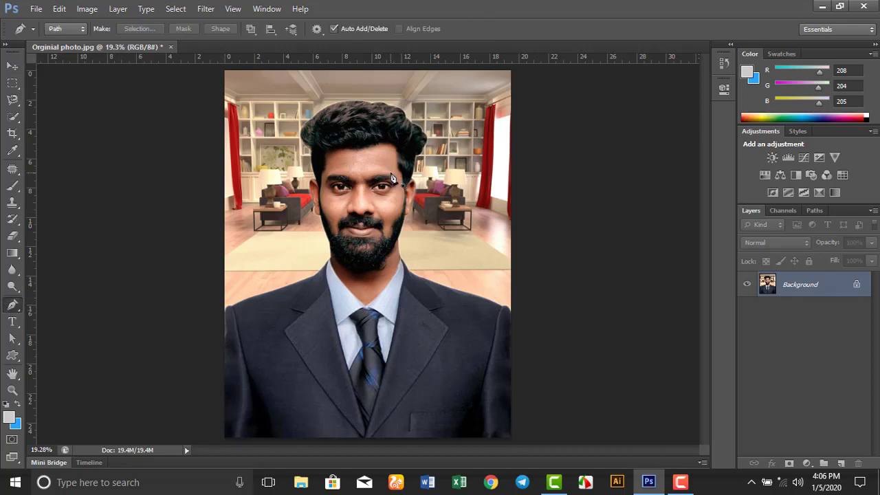
pyautogui.scroll(2, 227, 322)
pyautogui.scroll(1, 226, 322)
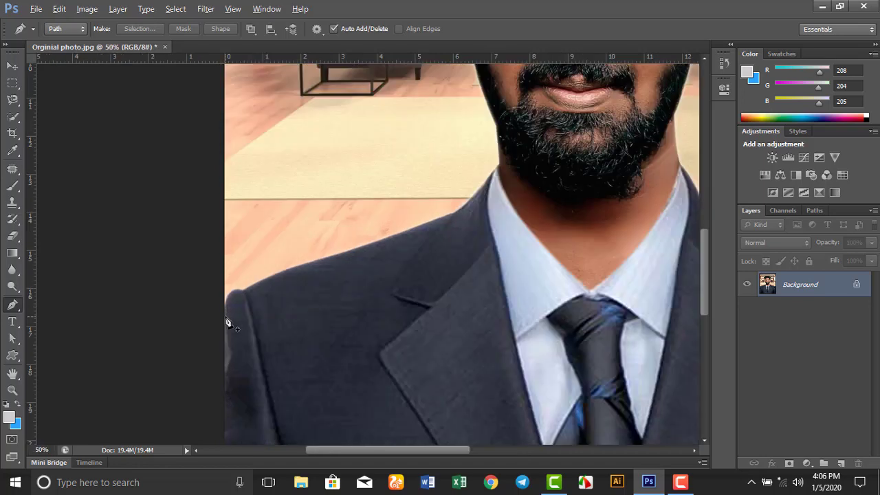
pyautogui.scroll(1, 235, 320)
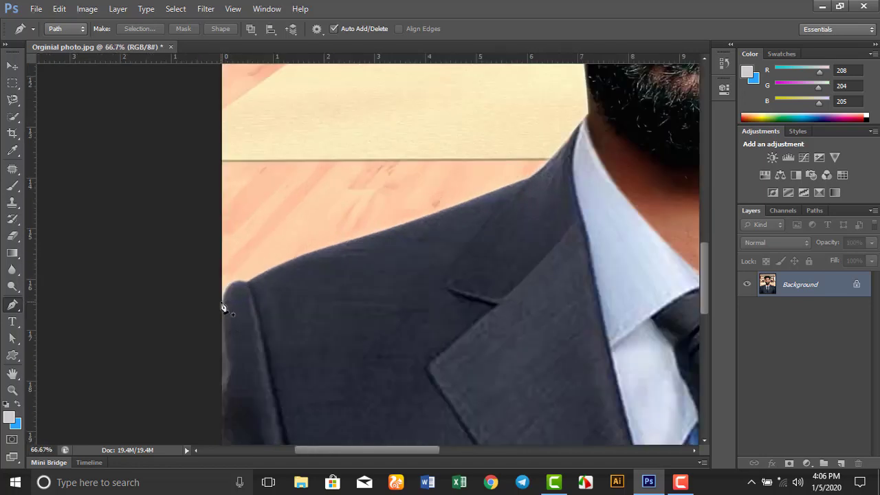
pyautogui.click(221, 302)
pyautogui.moveTo(249, 282); pyautogui.dragTo(272, 295)
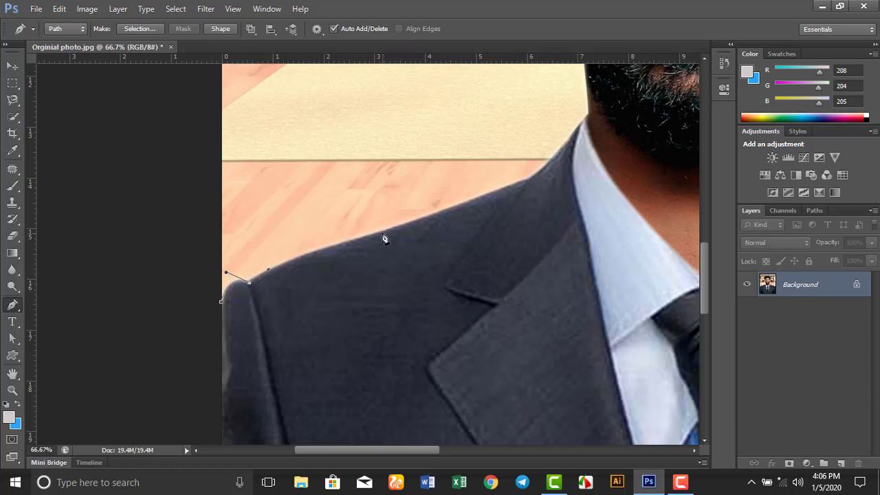
pyautogui.moveTo(380, 231)
pyautogui.mouseDown()
pyautogui.moveTo(427, 226)
pyautogui.moveTo(281, 296)
pyautogui.mouseUp()
# Continue the path up the neck, beard and jaw around the left ear.
pyautogui.click(426, 218)
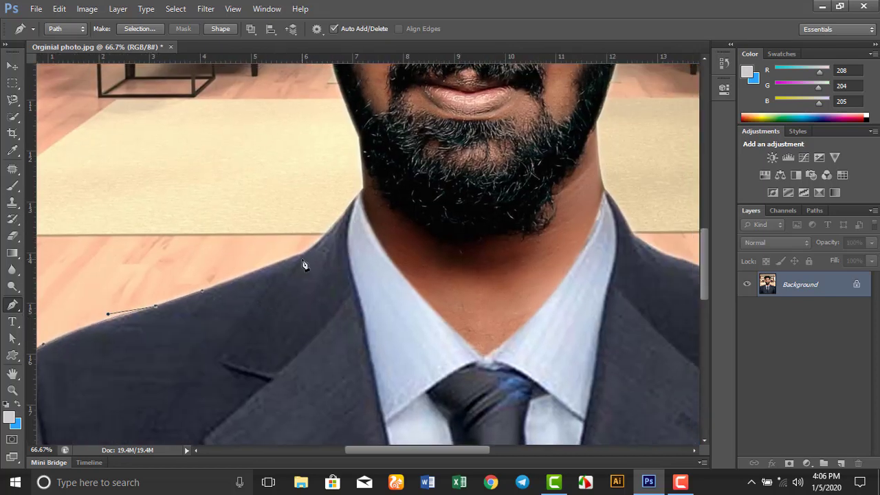
pyautogui.click(325, 232)
pyautogui.click(364, 187)
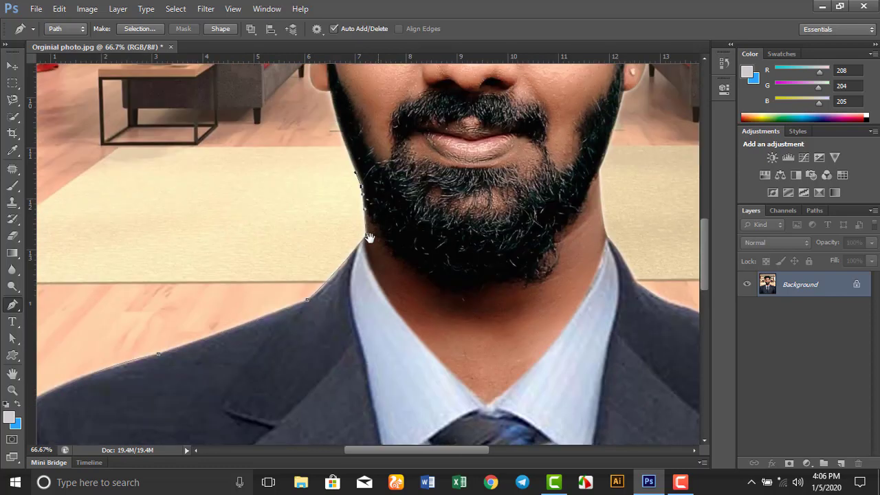
pyautogui.moveTo(367, 126); pyautogui.dragTo(353, 301)
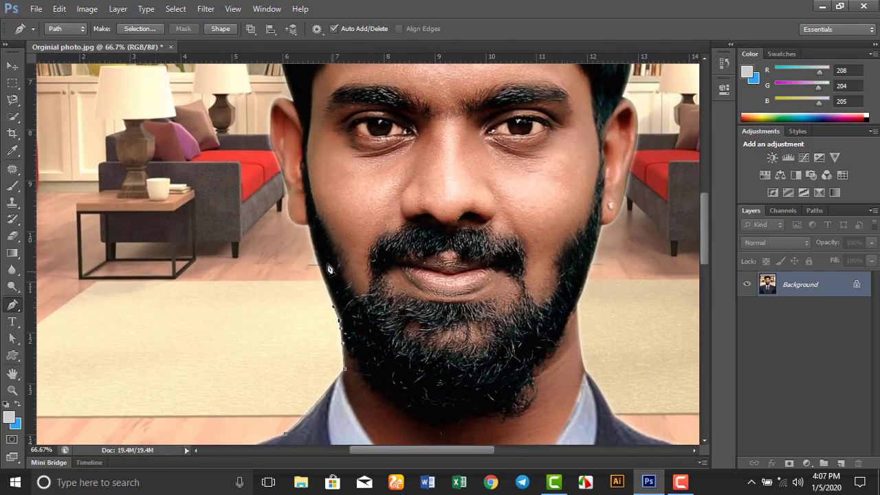
pyautogui.moveTo(308, 224); pyautogui.dragTo(295, 181)
pyautogui.moveTo(298, 173); pyautogui.dragTo(274, 146)
pyautogui.moveTo(268, 133)
pyautogui.mouseDown()
pyautogui.moveTo(297, 110)
pyautogui.moveTo(327, 125)
pyautogui.mouseUp()
pyautogui.keyDown('alt'); pyautogui.click(293, 103); pyautogui.keyUp('alt')
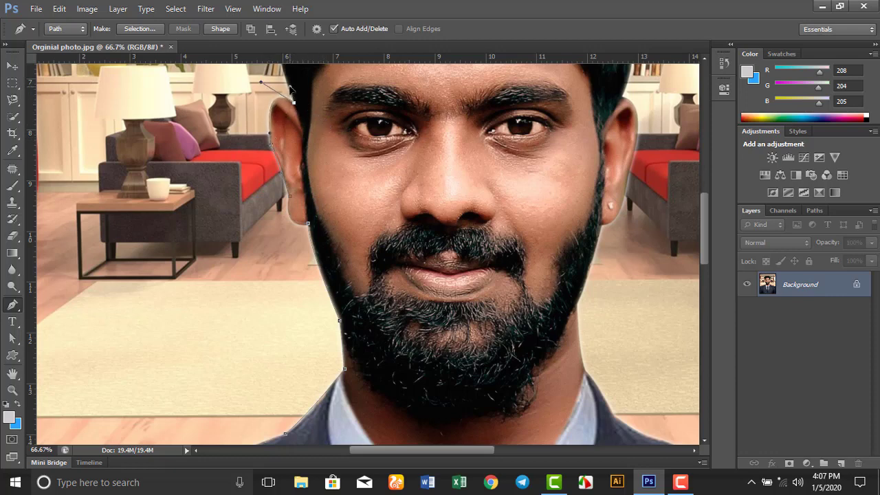
# Trace the path up the hair's left side to the top of the head.
pyautogui.scroll(1, 384, 252)
pyautogui.scroll(4, 371, 309)
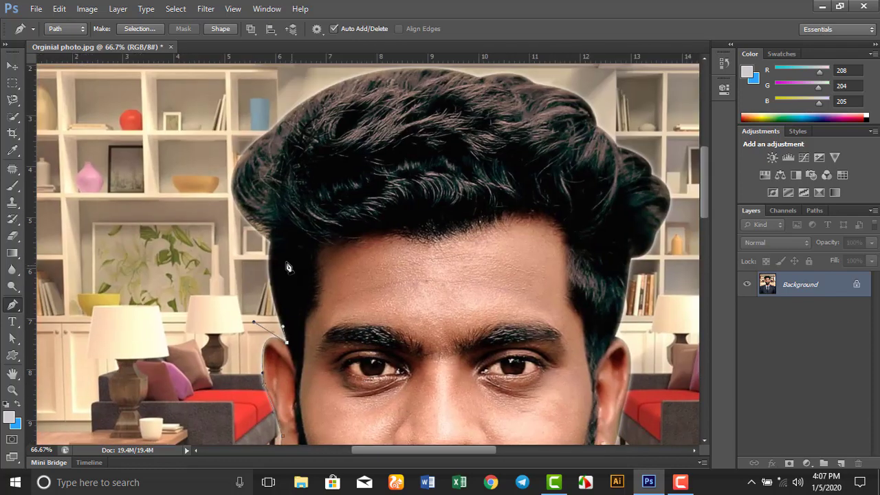
pyautogui.moveTo(271, 241); pyautogui.dragTo(281, 224)
pyautogui.keyDown('alt'); pyautogui.click(270, 242); pyautogui.keyUp('alt')
pyautogui.moveTo(269, 130); pyautogui.dragTo(345, 79)
pyautogui.moveTo(364, 171)
pyautogui.mouseDown()
pyautogui.moveTo(348, 201)
pyautogui.moveTo(246, 297)
pyautogui.mouseUp()
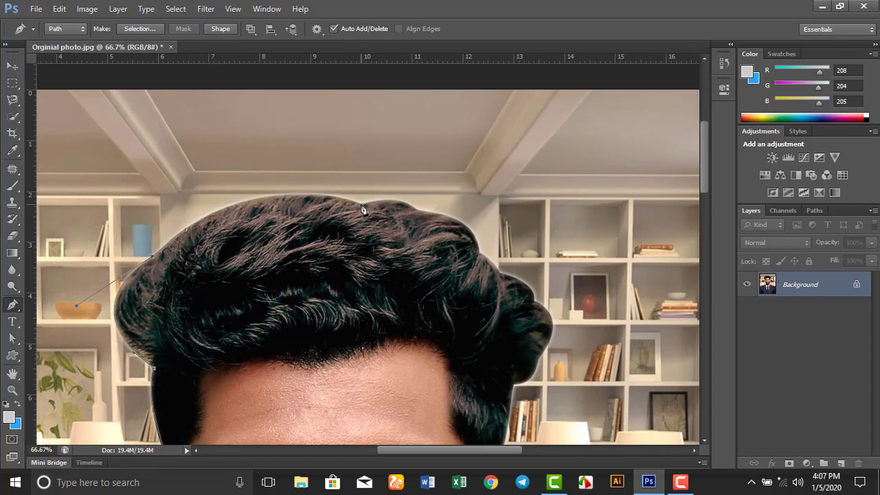
pyautogui.moveTo(364, 205); pyautogui.dragTo(480, 240)
pyautogui.moveTo(479, 241)
pyautogui.mouseDown()
pyautogui.moveTo(386, 199)
pyautogui.moveTo(423, 226)
pyautogui.mouseUp()
# Continue the path down the hair's right side to where it meets the head.
pyautogui.moveTo(479, 253)
pyautogui.mouseDown()
pyautogui.moveTo(473, 287)
pyautogui.moveTo(483, 290)
pyautogui.mouseUp()
pyautogui.click(504, 279)
pyautogui.moveTo(534, 302)
pyautogui.mouseDown()
pyautogui.moveTo(531, 326)
pyautogui.moveTo(542, 316)
pyautogui.moveTo(512, 275)
pyautogui.moveTo(413, 183)
pyautogui.mouseUp()
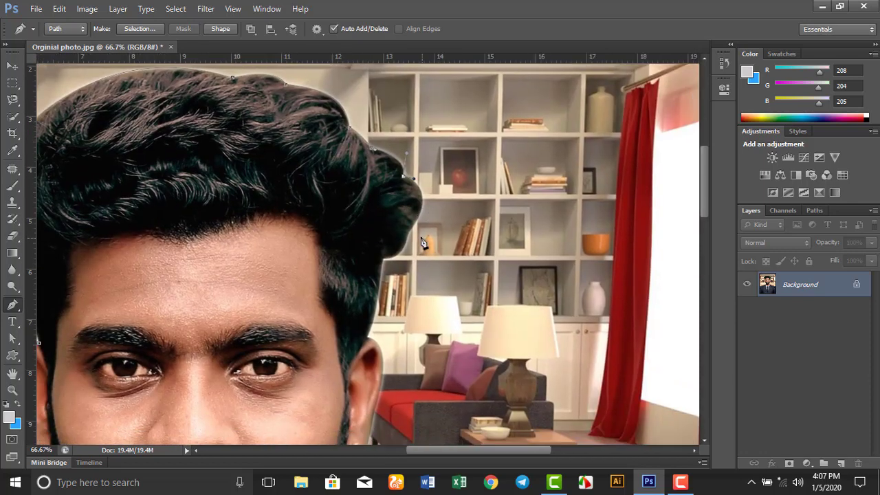
pyautogui.moveTo(410, 229)
pyautogui.mouseDown()
pyautogui.moveTo(392, 264)
pyautogui.moveTo(374, 257)
pyautogui.mouseUp()
pyautogui.moveTo(368, 335)
pyautogui.mouseDown()
pyautogui.moveTo(362, 352)
pyautogui.moveTo(372, 338)
pyautogui.mouseUp()
pyautogui.scroll(-2, 402, 364)
pyautogui.scroll(-3, 402, 364)
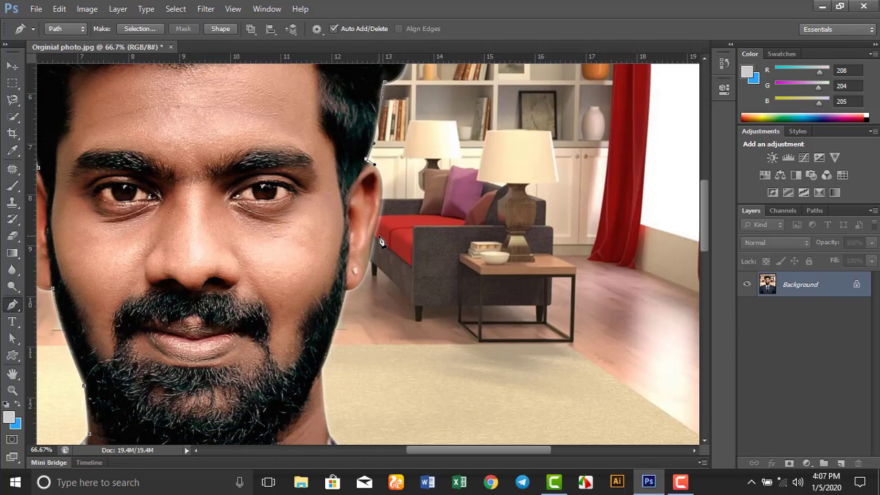
# Trace the path around the right ear, down the beard and neck edge.
pyautogui.moveTo(377, 237); pyautogui.dragTo(357, 284)
pyautogui.click(344, 289)
pyautogui.moveTo(337, 283); pyautogui.dragTo(323, 288)
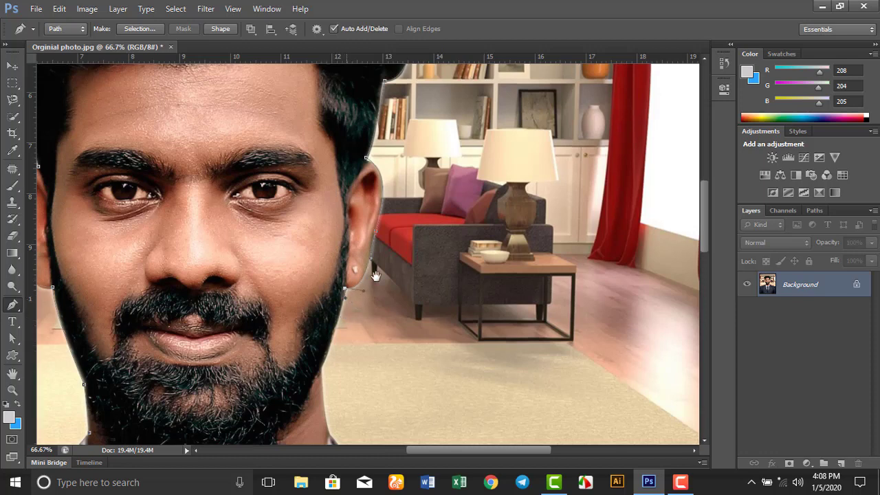
pyautogui.scroll(-4, 371, 275)
pyautogui.hscroll(-2, 371, 275)
pyautogui.moveTo(398, 240)
pyautogui.mouseDown()
pyautogui.moveTo(390, 254)
pyautogui.moveTo(402, 254)
pyautogui.mouseUp()
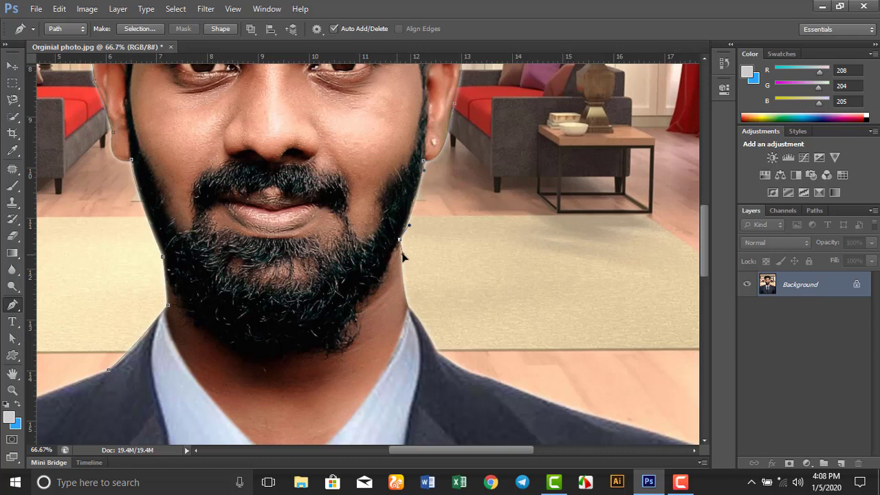
pyautogui.moveTo(407, 305); pyautogui.dragTo(409, 313)
# Extend the path along the right shoulder to the sleeve, then fit the photo on screen.
pyautogui.scroll(-3, 441, 350)
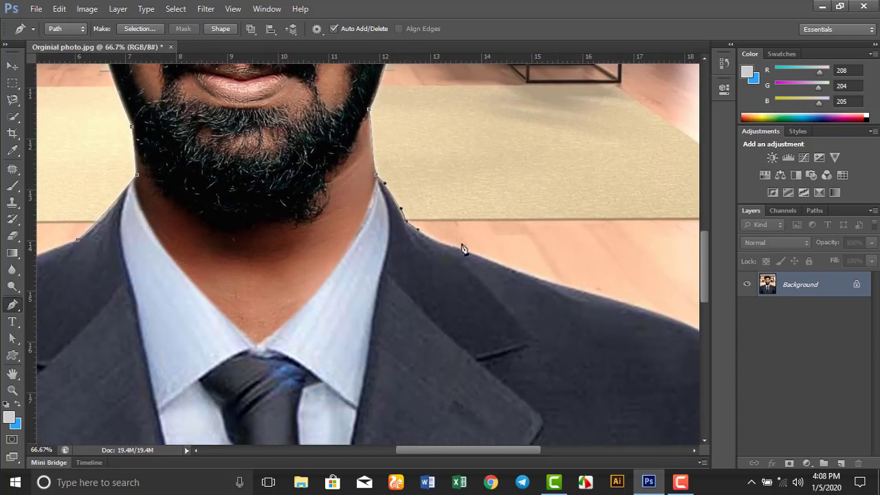
pyautogui.hscroll(3, 413, 261)
pyautogui.scroll(-1, 413, 261)
pyautogui.click(329, 203)
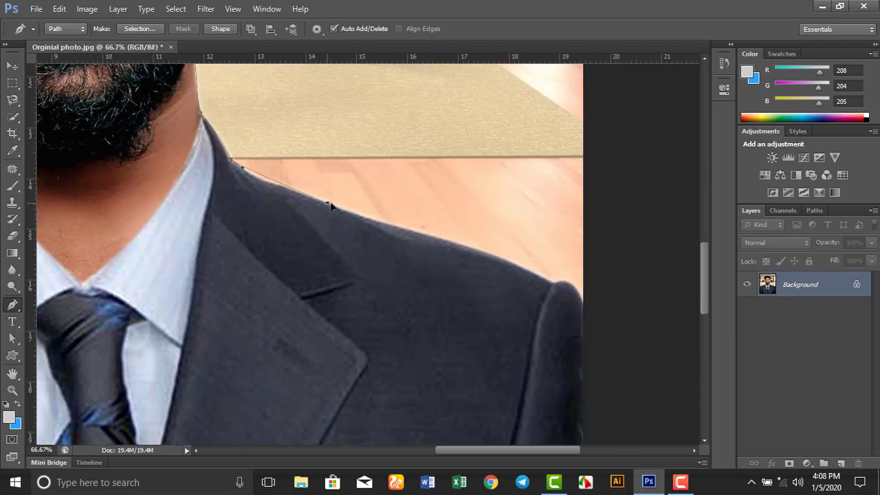
pyautogui.moveTo(330, 204); pyautogui.dragTo(373, 218)
pyautogui.moveTo(552, 282)
pyautogui.mouseDown()
pyautogui.moveTo(567, 297)
pyautogui.moveTo(403, 197)
pyautogui.moveTo(374, 222)
pyautogui.moveTo(384, 204)
pyautogui.moveTo(581, 191)
pyautogui.mouseUp()
pyautogui.click(365, 197)
pyautogui.hotkey('ctrl', '0')
# Close the path around the room background and convert it to a selection.
pyautogui.click(515, 67)
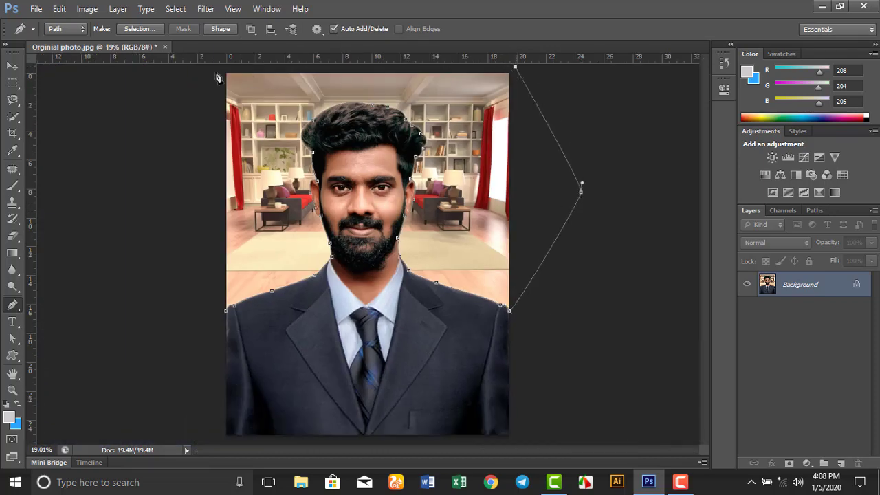
pyautogui.click(212, 68)
pyautogui.click(195, 269)
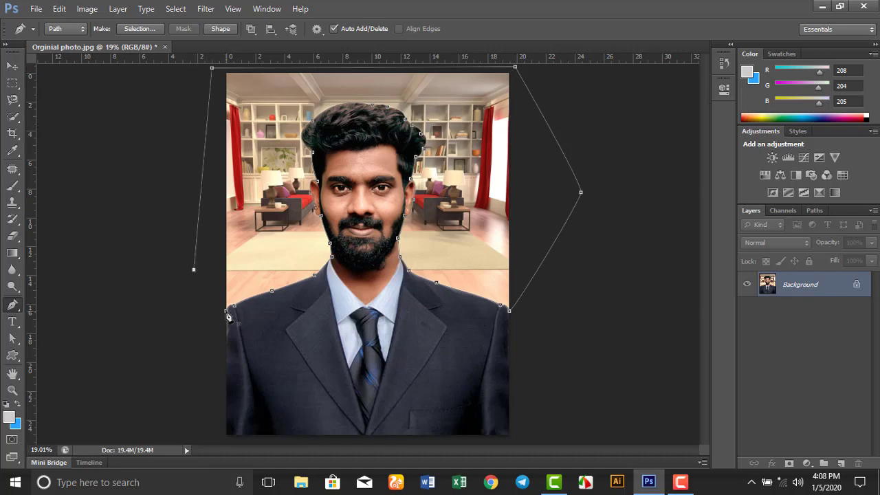
pyautogui.click(226, 310)
pyautogui.hotkey('ctrl', 'Return')
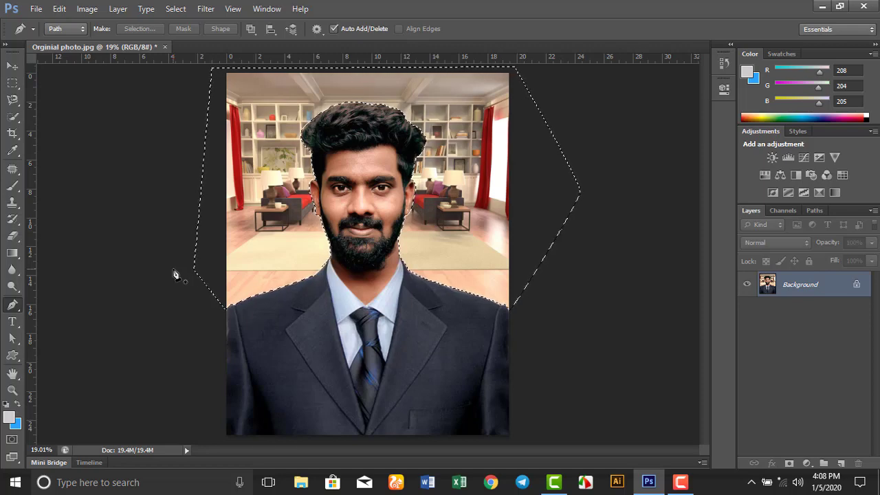
# Invert the selection onto the man and feather it by 5 pixels.
pyautogui.hotkey('ctrl', 'shift', 'i')
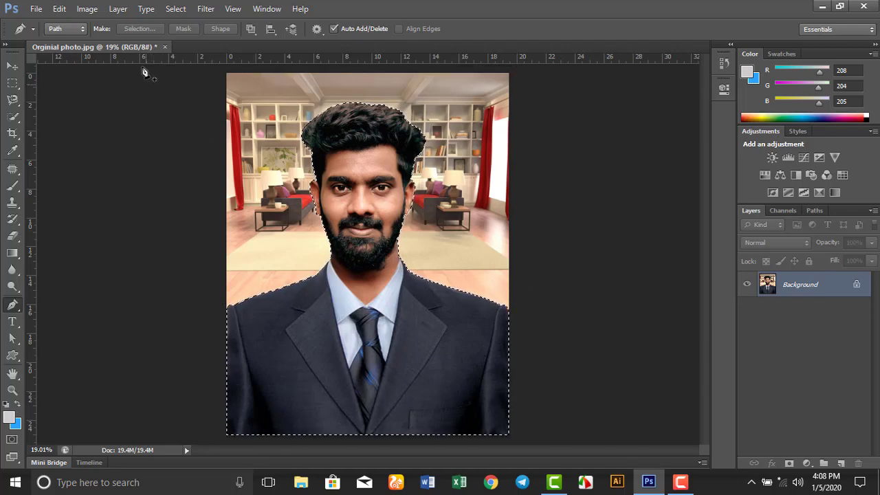
pyautogui.click(175, 8)
pyautogui.moveTo(185, 151)
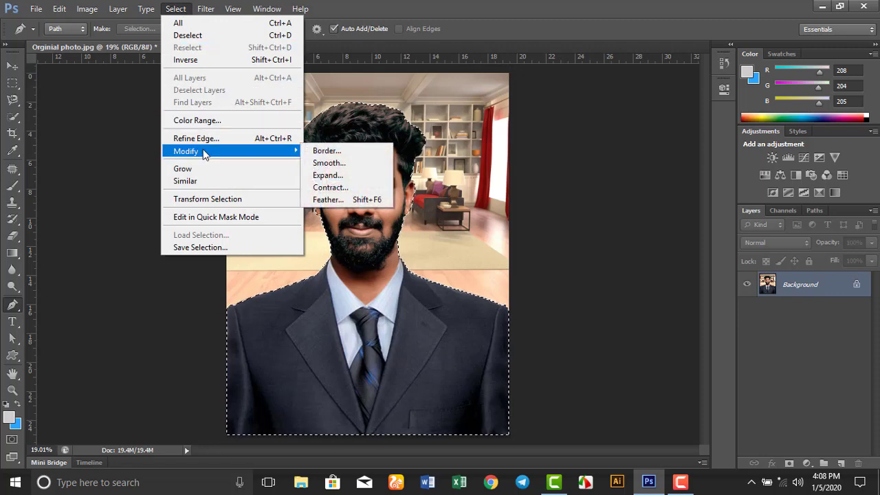
pyautogui.click(343, 200)
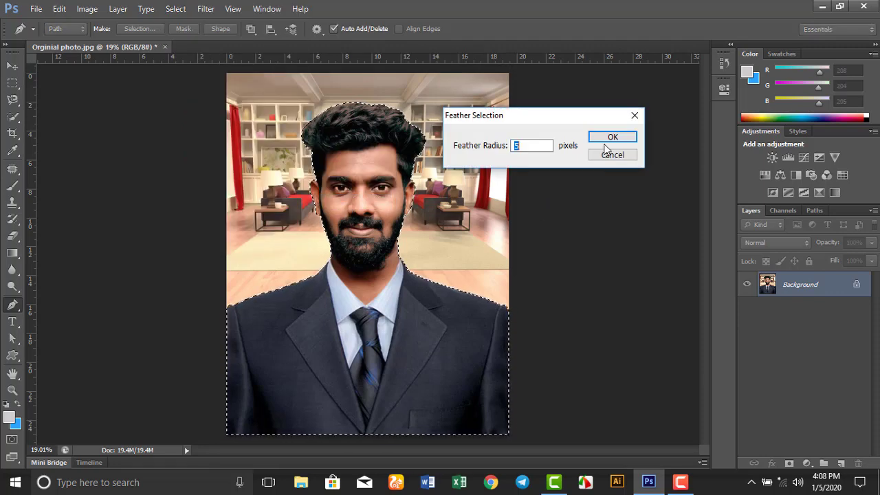
pyautogui.click(606, 138)
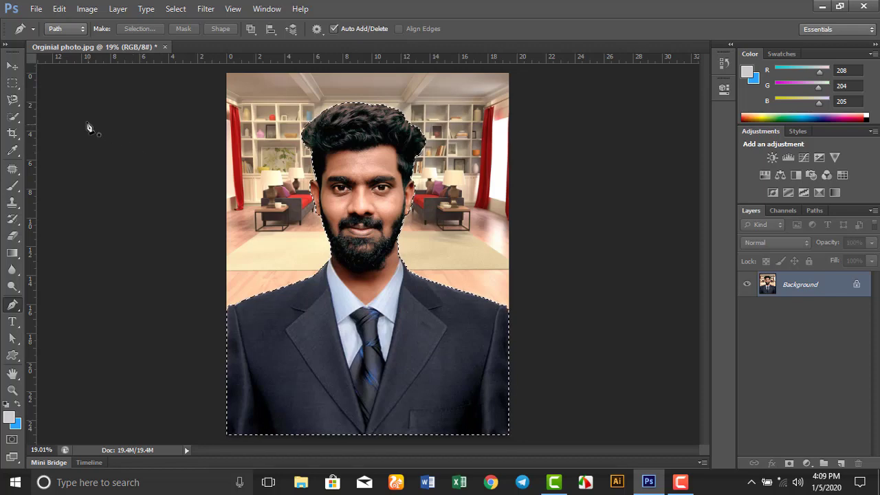
# Create a new International Paper document of 1.40 × 1.80 inches at 300 ppi.
pyautogui.click(36, 10)
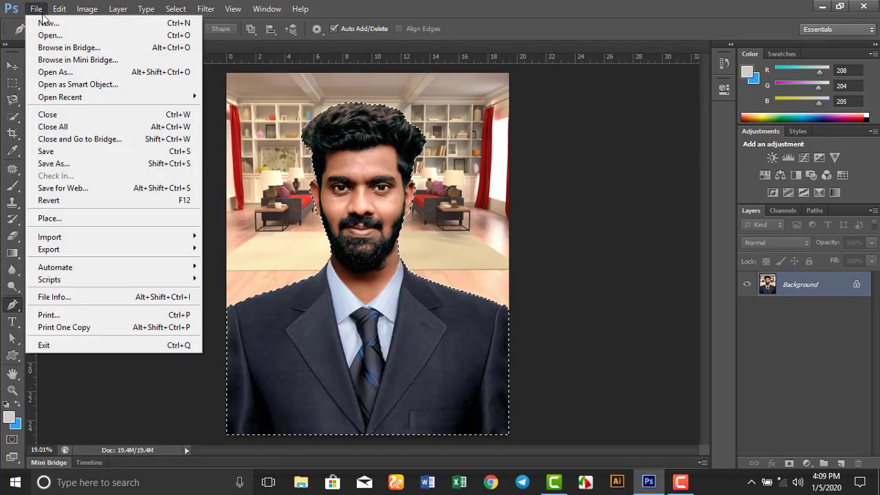
pyautogui.click(48, 22)
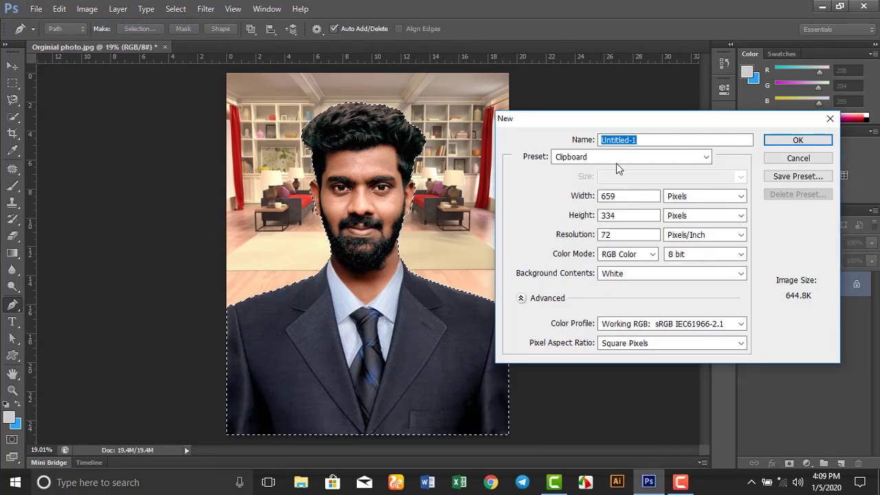
pyautogui.click(615, 159)
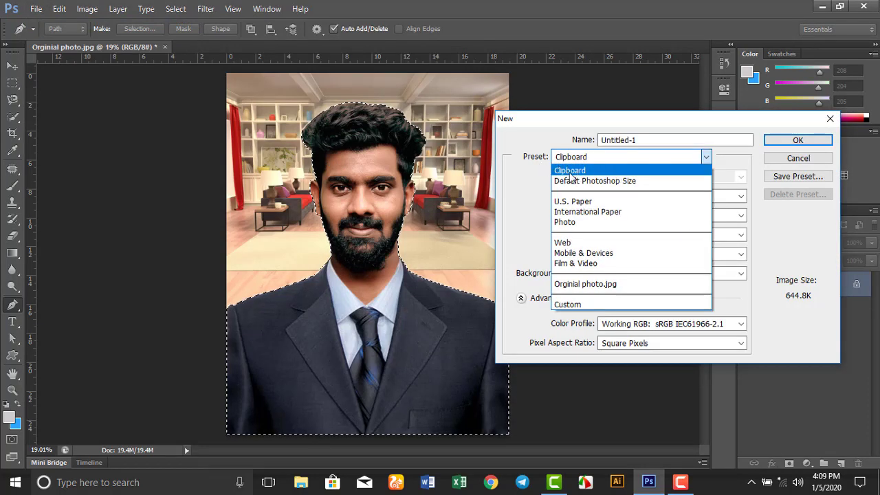
pyautogui.click(612, 213)
pyautogui.click(685, 198)
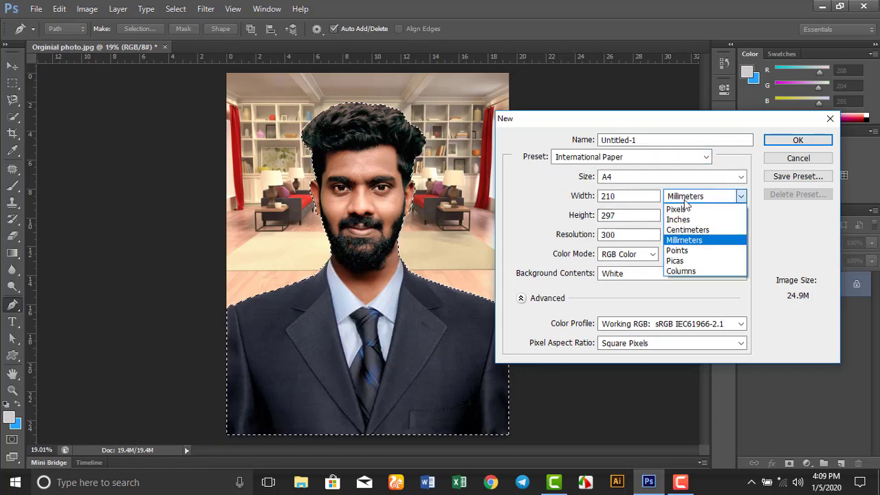
pyautogui.click(687, 220)
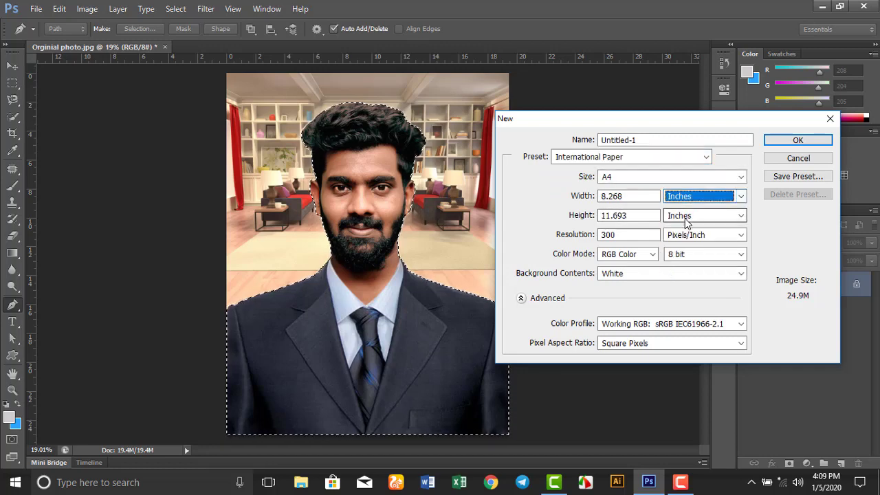
pyautogui.click(616, 196)
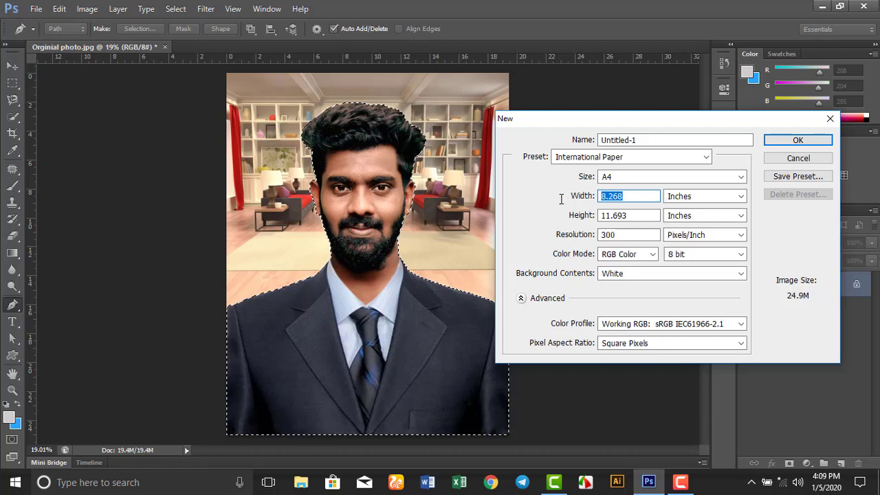
pyautogui.write('1.40')
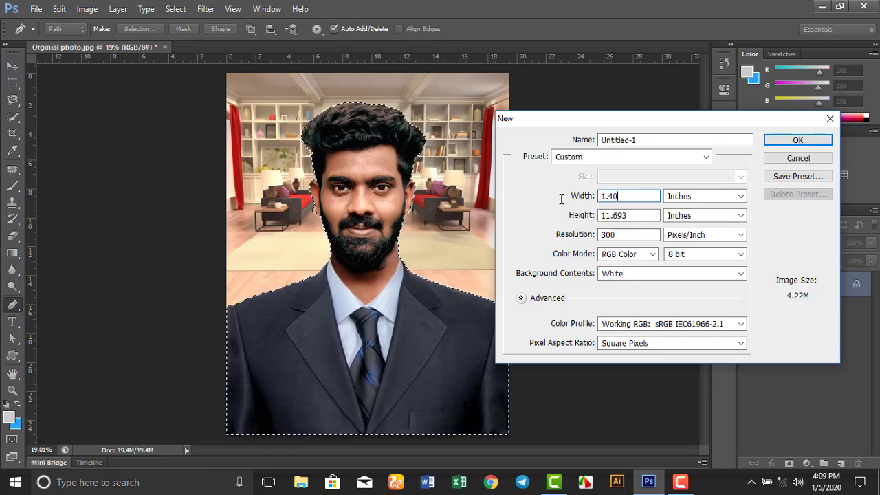
pyautogui.click(641, 215)
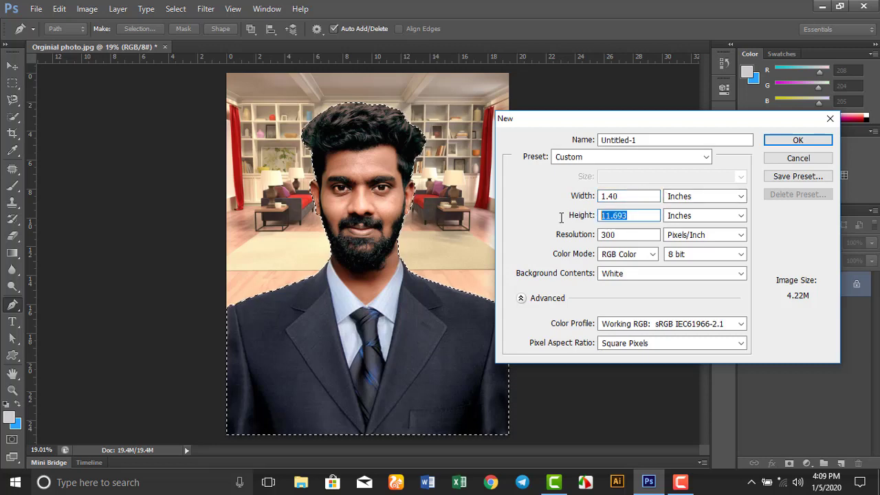
pyautogui.write('1.')
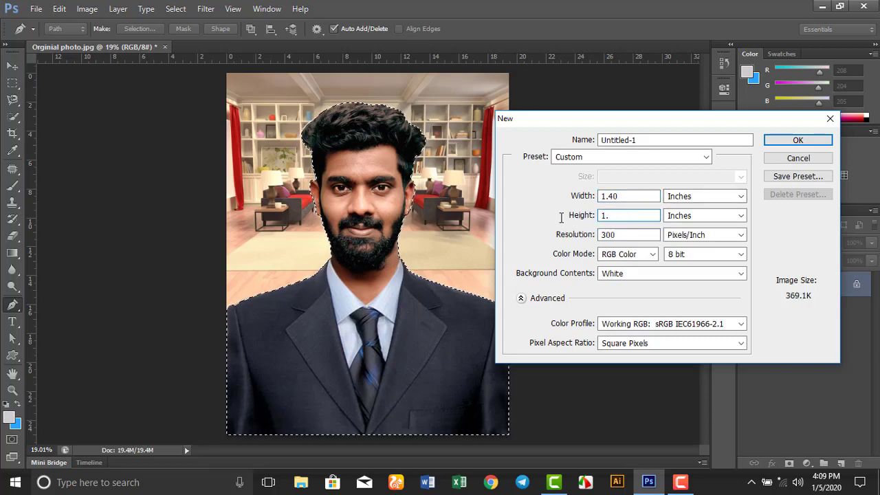
pyautogui.write('80')
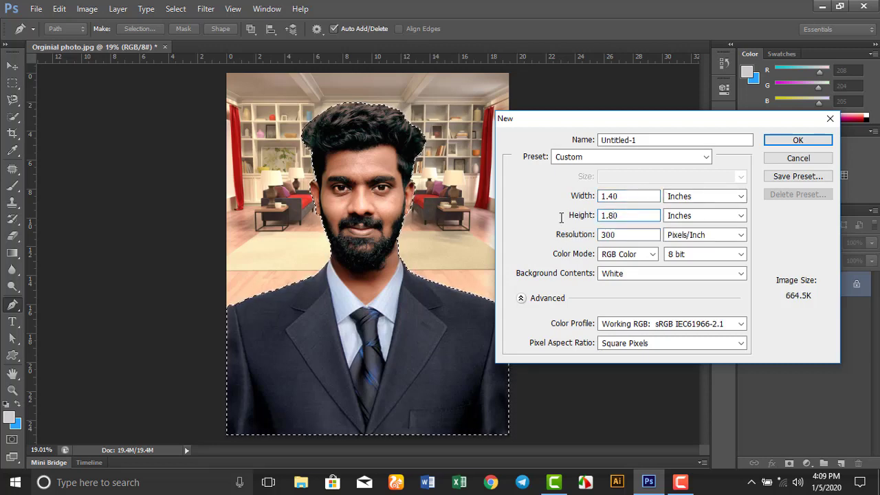
pyautogui.click(797, 140)
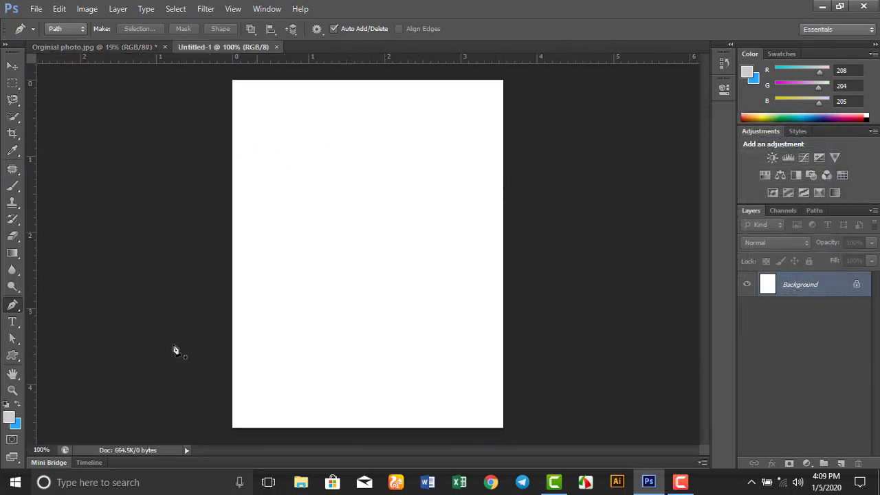
# Fill Untitled-1 with bright blue (#2da7ff), then return to 'Orginial photo.jpg'.
pyautogui.click(18, 424)
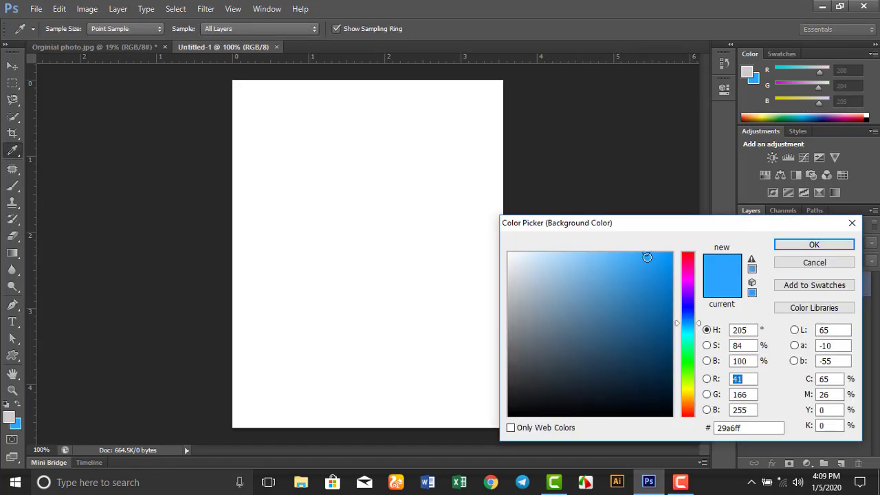
pyautogui.moveTo(646, 257); pyautogui.dragTo(643, 253)
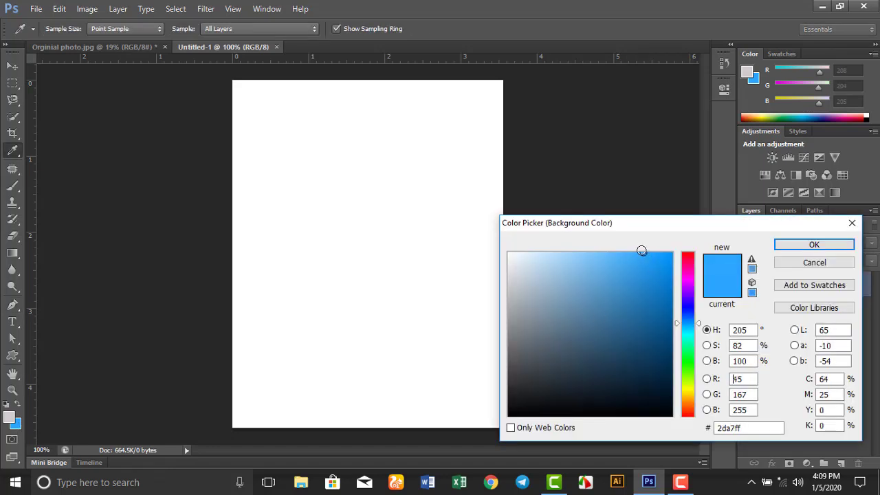
pyautogui.click(795, 247)
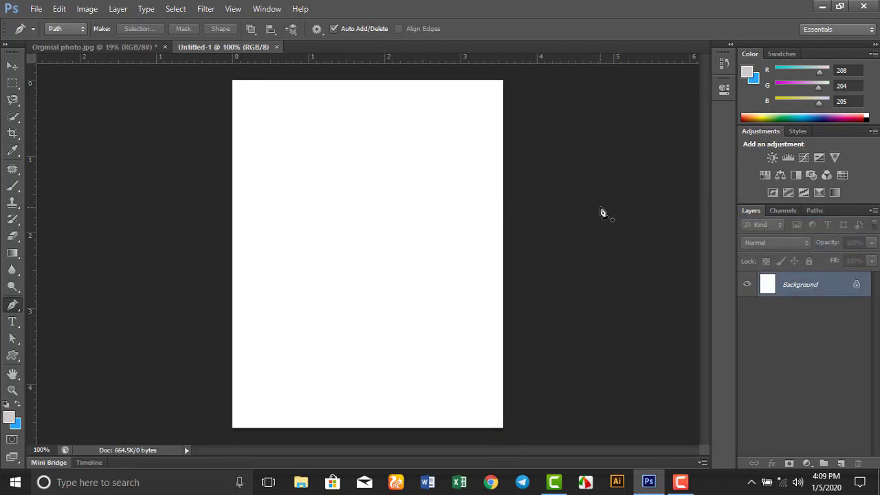
pyautogui.hotkey('ctrl', 'BackSpace')
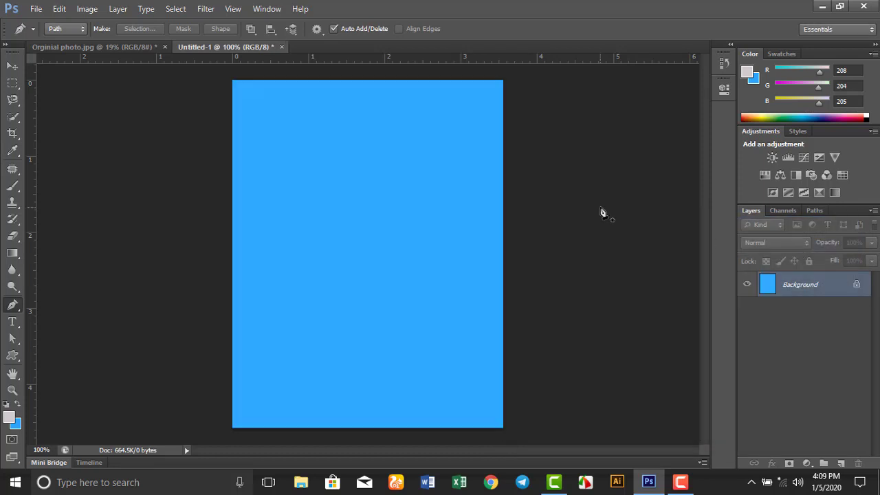
pyautogui.click(156, 48)
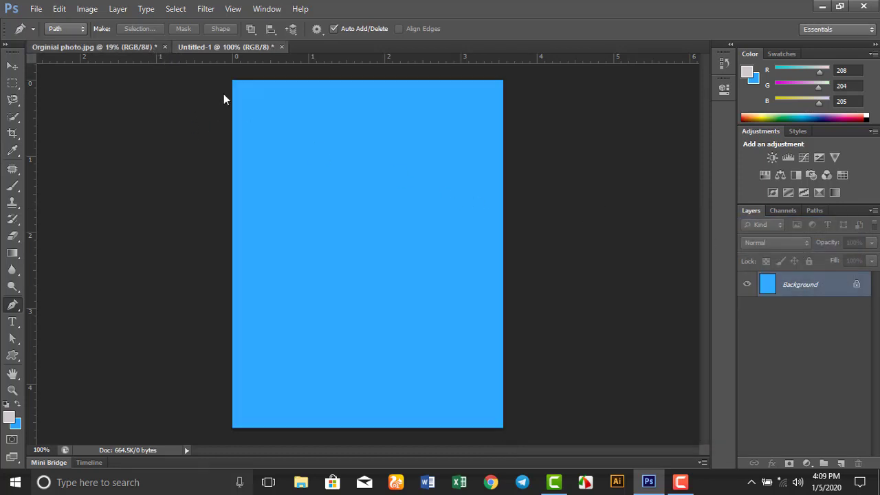
# Drag the selected man into Untitled-1 and scale him down to about 30%.
pyautogui.press('v')
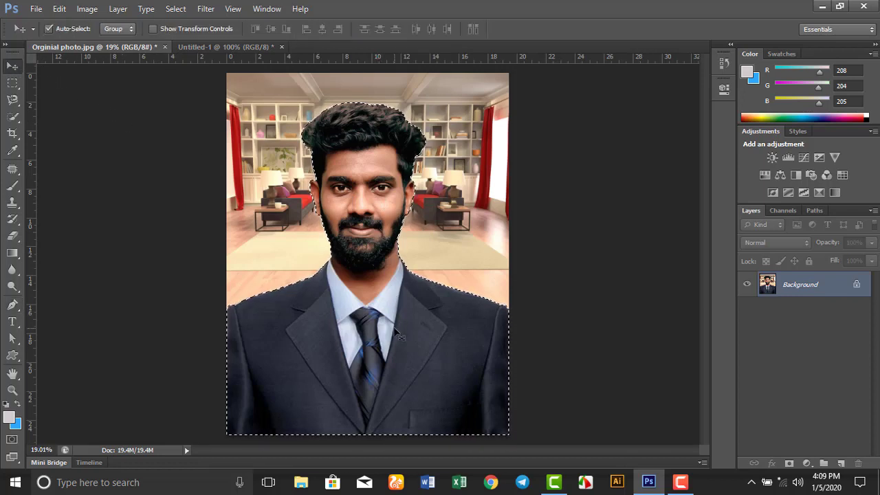
pyautogui.moveTo(392, 327)
pyautogui.mouseDown()
pyautogui.moveTo(226, 48)
pyautogui.moveTo(379, 303)
pyautogui.mouseUp()
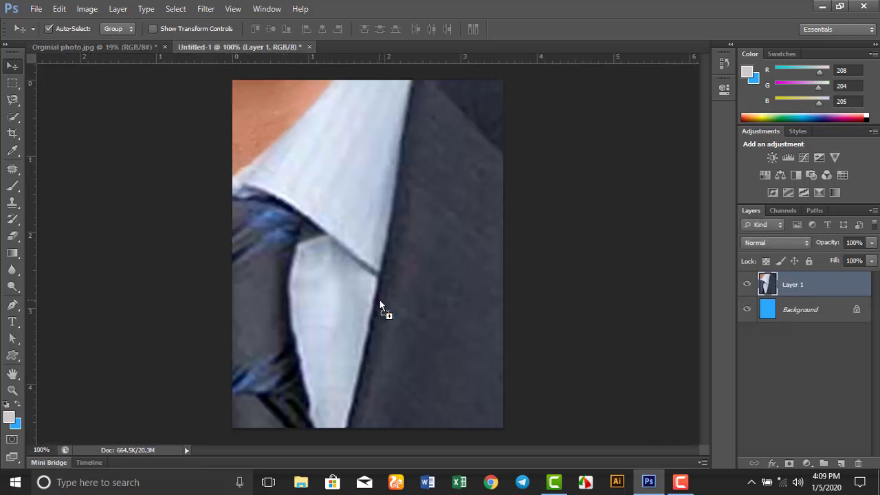
pyautogui.hotkey('ctrl', 't')
pyautogui.hotkey('ctrl', '-')
pyautogui.hotkey('ctrl', '-')
pyautogui.hotkey('ctrl', '-')
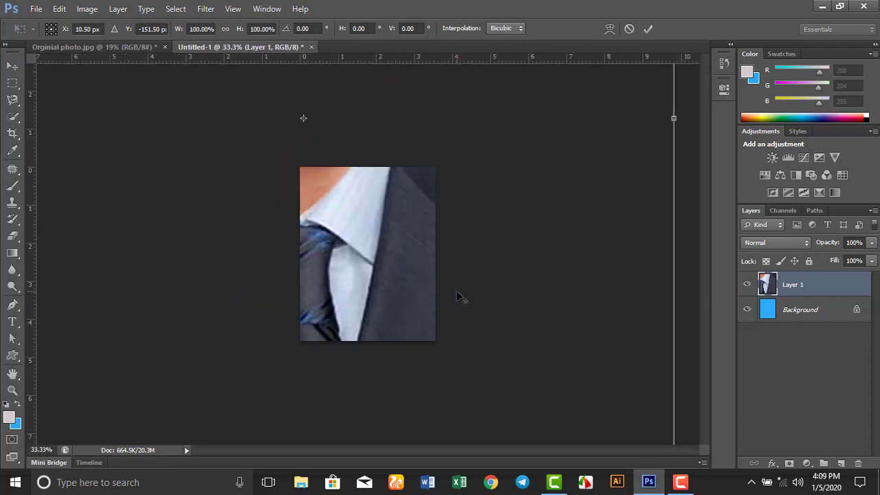
pyautogui.hotkey('ctrl', '-')
pyautogui.moveTo(468, 355)
pyautogui.mouseDown()
pyautogui.moveTo(372, 253)
pyautogui.moveTo(398, 283)
pyautogui.moveTo(390, 272)
pyautogui.moveTo(381, 298)
pyautogui.mouseUp()
# Resize and position the man to fill the blue canvas edge to edge, then commit.
pyautogui.hotkey('ctrl', '+')
pyautogui.hotkey('ctrl', '+')
pyautogui.hotkey('ctrl', '+')
pyautogui.hotkey('ctrl', '+')
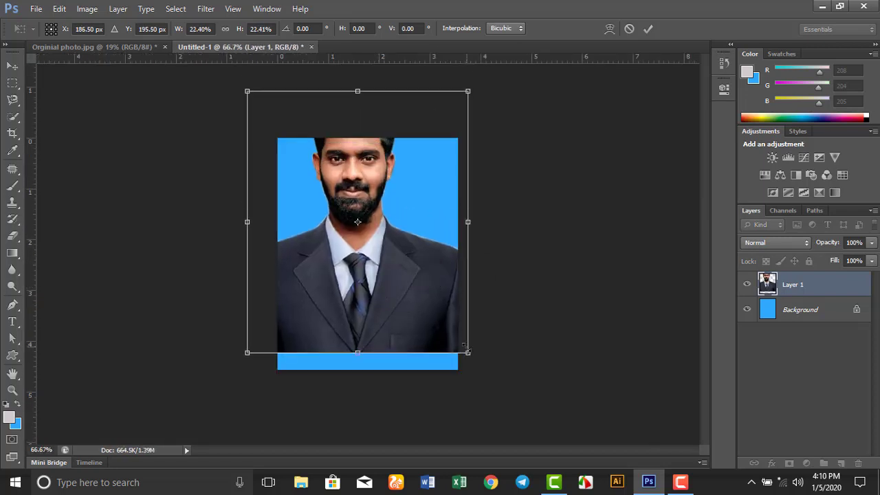
pyautogui.moveTo(468, 352)
pyautogui.mouseDown()
pyautogui.moveTo(441, 304)
pyautogui.moveTo(443, 324)
pyautogui.mouseUp()
pyautogui.moveTo(391, 296); pyautogui.dragTo(402, 343)
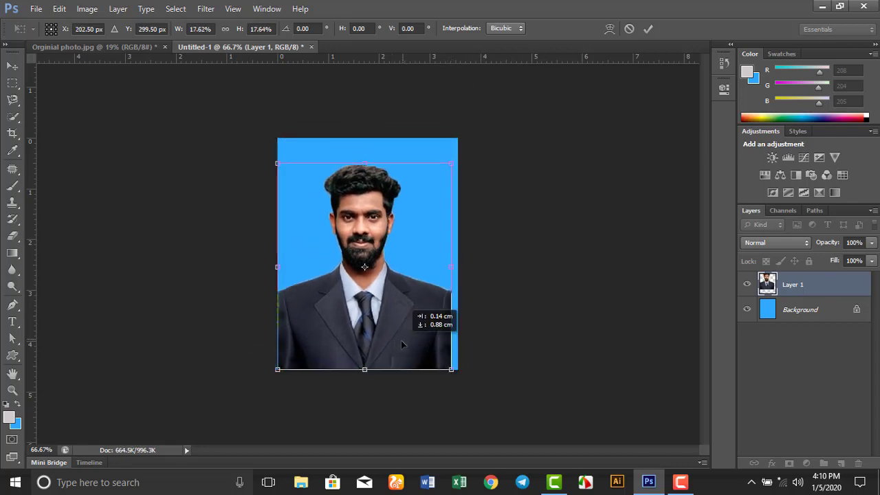
pyautogui.moveTo(459, 375); pyautogui.dragTo(455, 373)
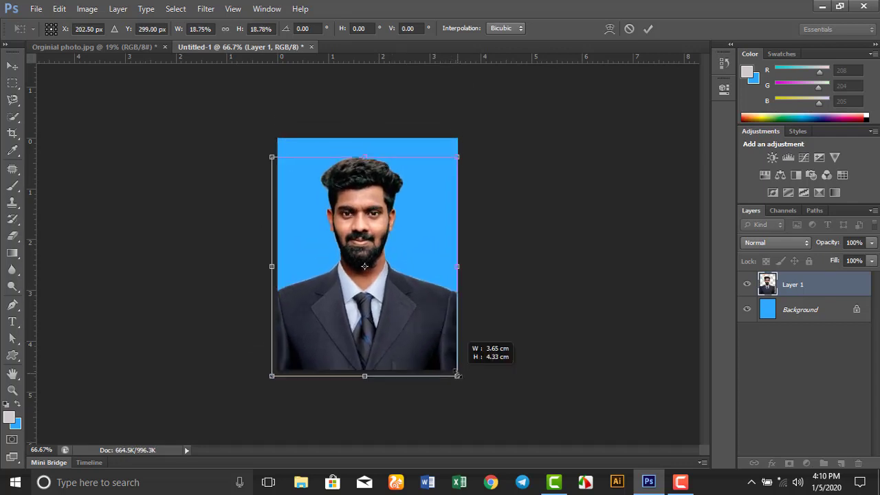
pyautogui.moveTo(423, 341); pyautogui.dragTo(428, 340)
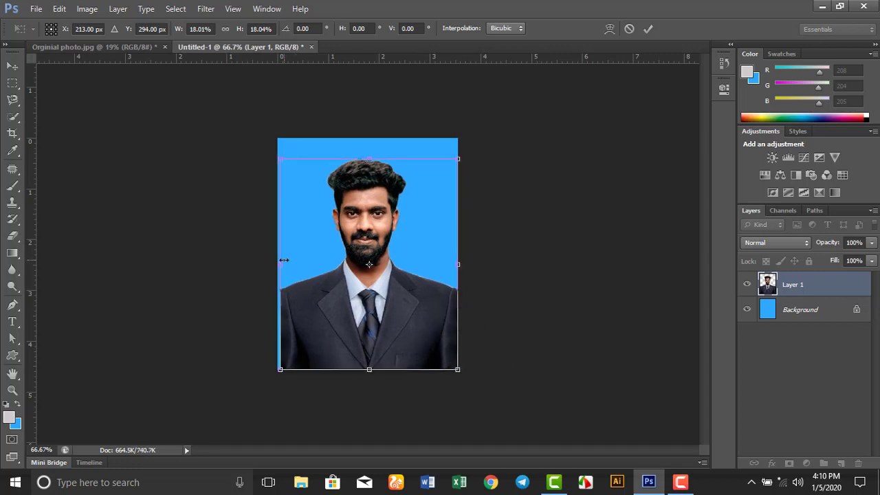
pyautogui.moveTo(284, 260); pyautogui.dragTo(281, 260)
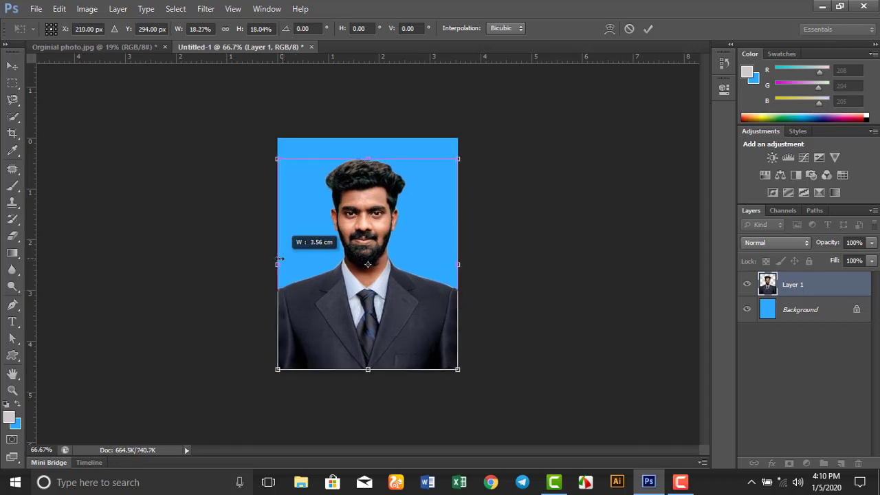
pyautogui.click(647, 28)
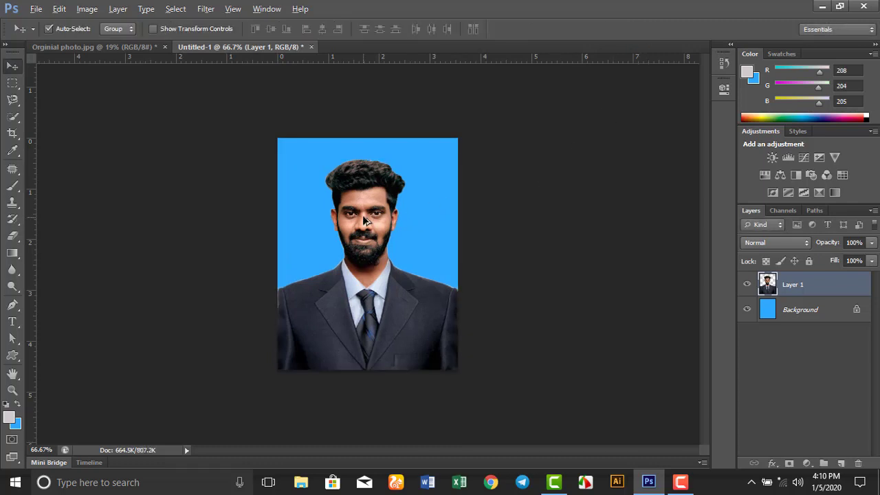
pyautogui.hotkey('ctrl', '+')
# Create a new International Paper document of 22 × 27 mm at 300 ppi.
pyautogui.hotkey('ctrl', '-')
pyautogui.click(35, 9)
pyautogui.click(46, 24)
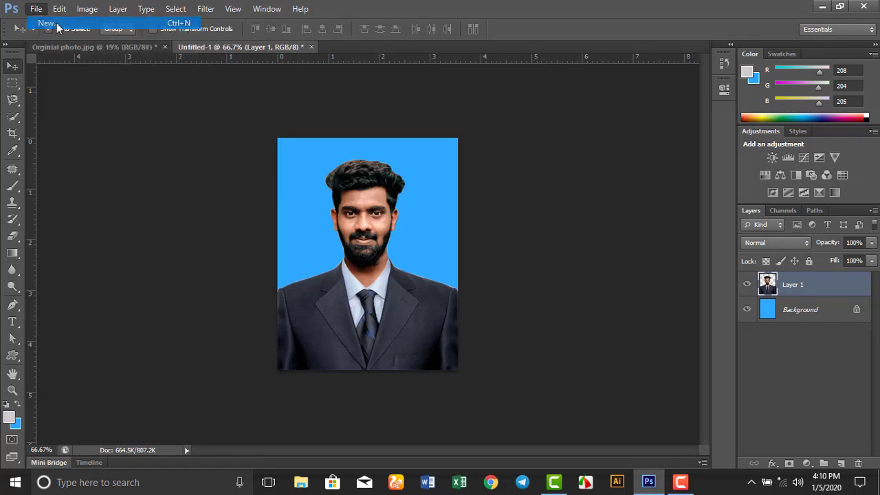
pyautogui.click(604, 157)
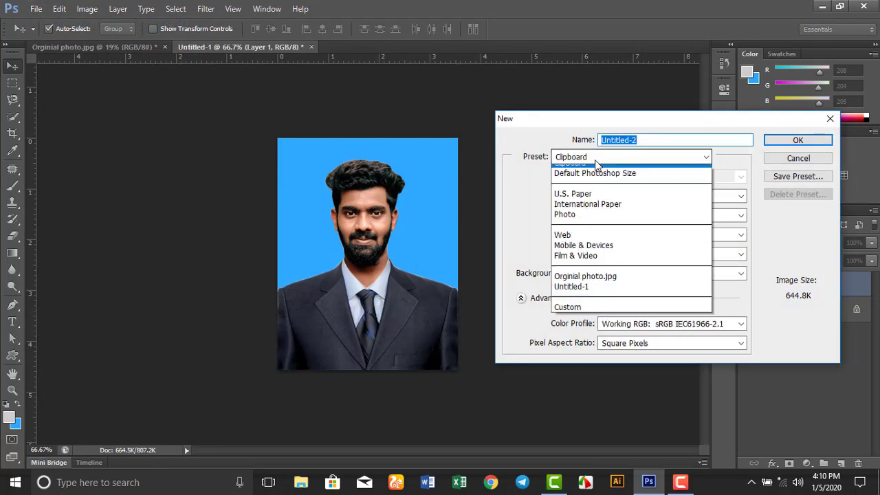
pyautogui.click(618, 212)
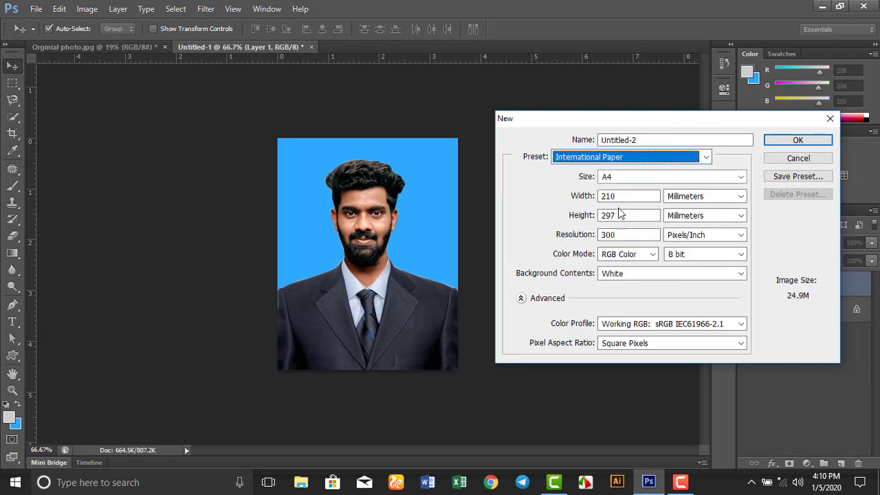
pyautogui.doubleClick(621, 196)
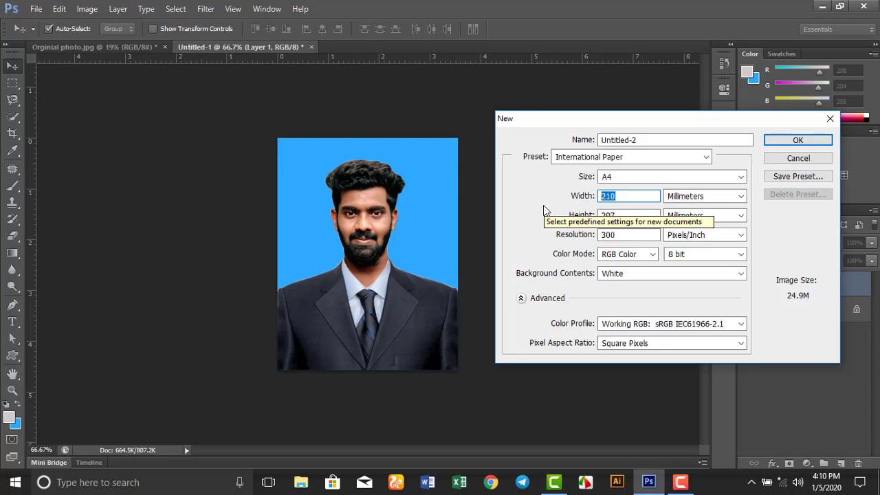
pyautogui.write('22')
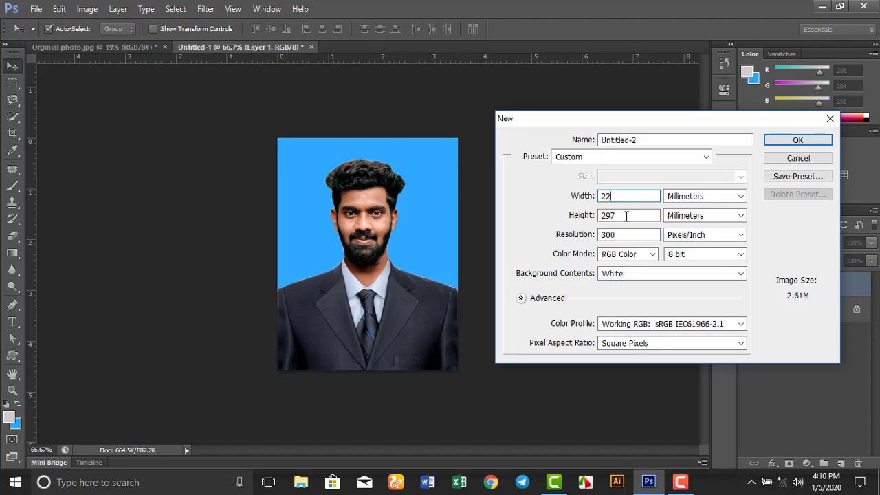
pyautogui.press('Tab')
pyautogui.write('2')
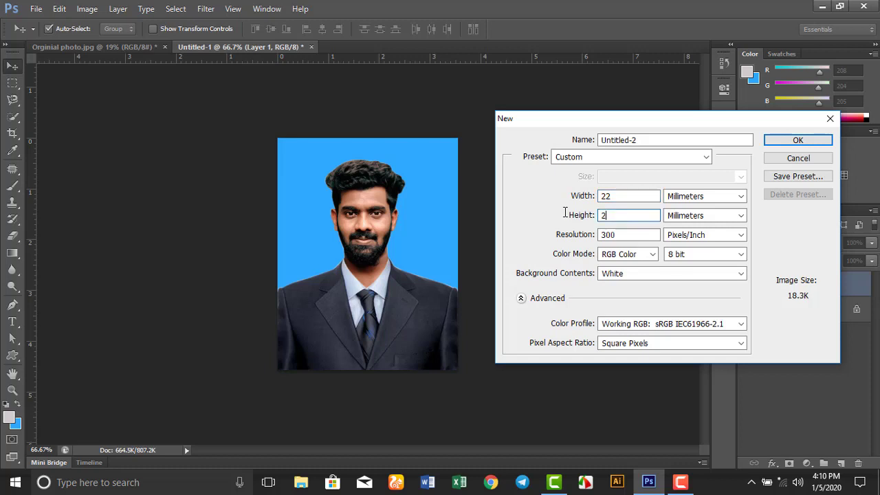
pyautogui.write('7')
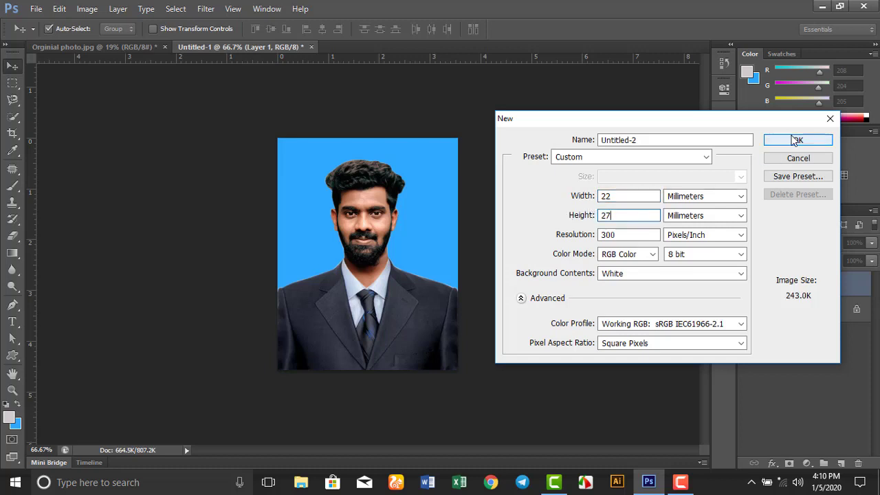
pyautogui.click(796, 141)
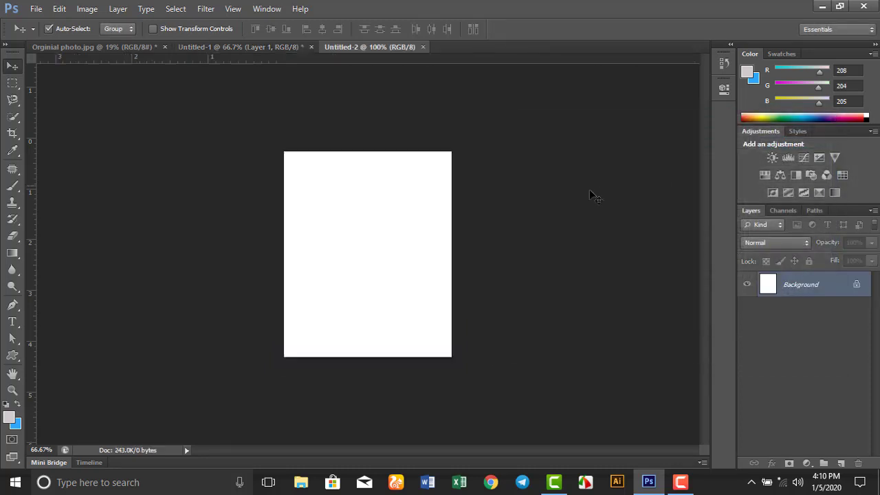
# Copy the portrait layer into Untitled-2 and fill its Background layer with blue.
pyautogui.click(256, 48)
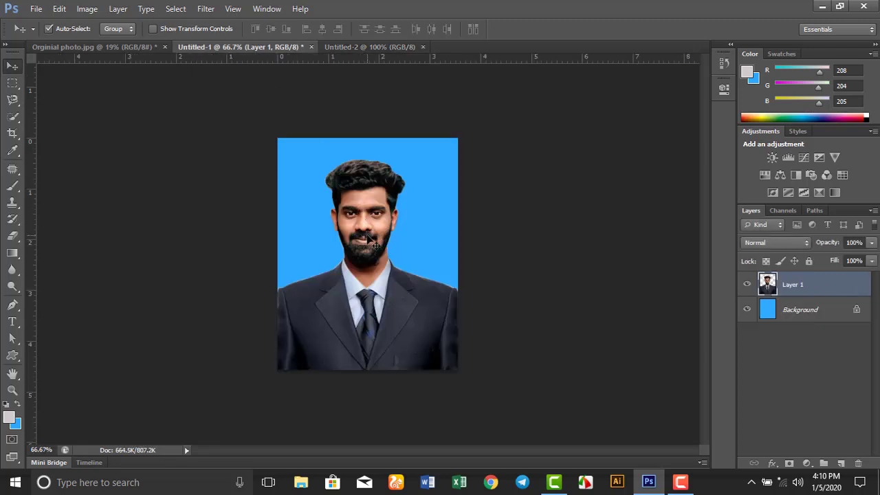
pyautogui.moveTo(368, 239); pyautogui.dragTo(355, 89)
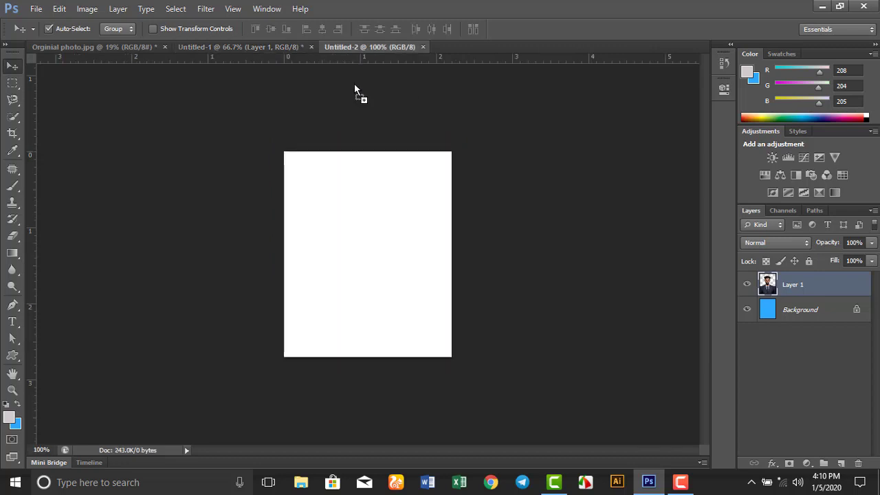
pyautogui.moveTo(354, 89); pyautogui.dragTo(380, 256)
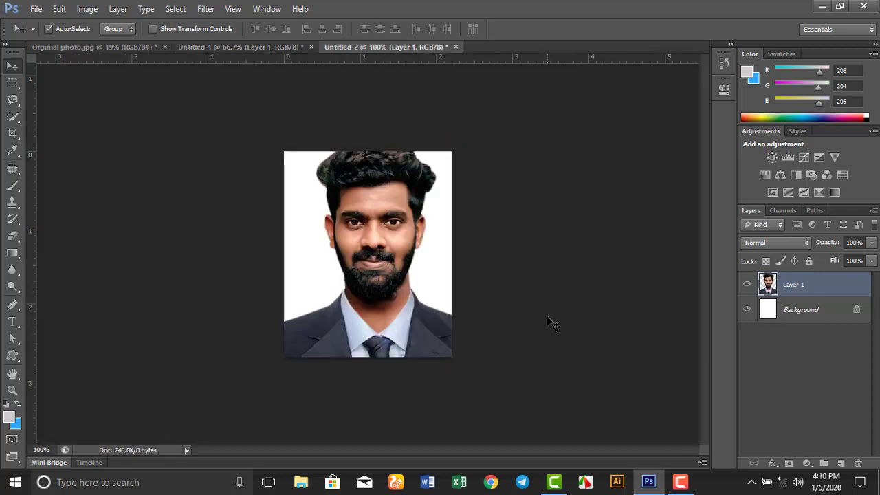
pyautogui.click(794, 311)
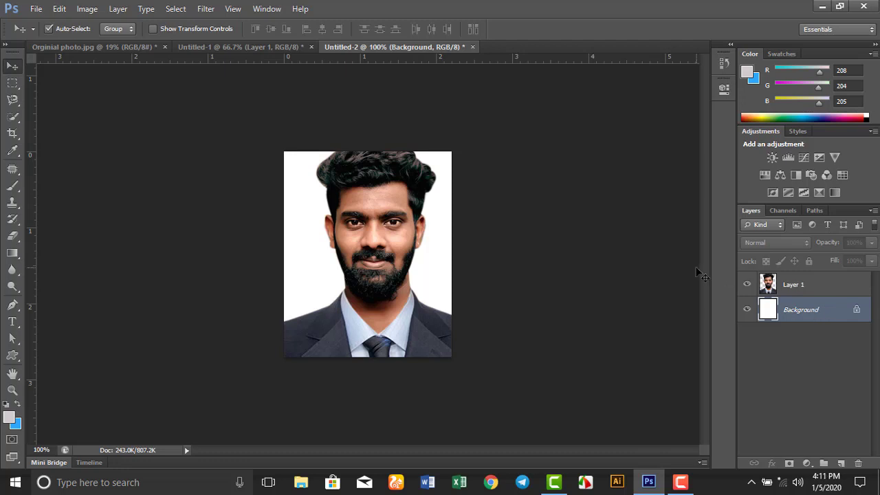
pyautogui.hotkey('ctrl', 'BackSpace')
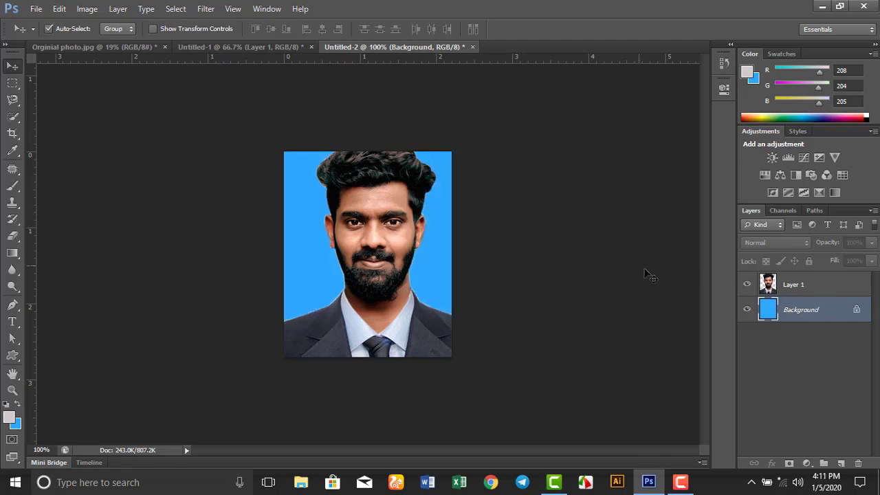
# Free-transform the portrait layer to fill the 22 × 27 mm canvas and commit it.
pyautogui.click(793, 287)
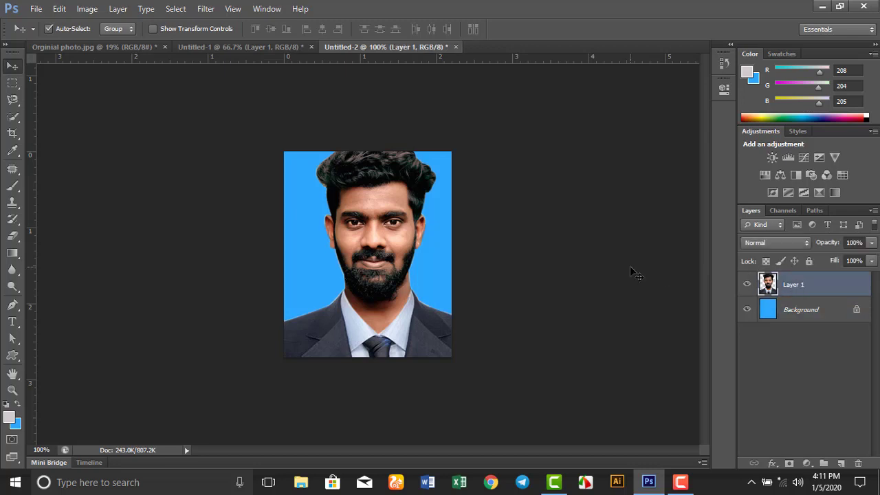
pyautogui.hotkey('ctrl', 't')
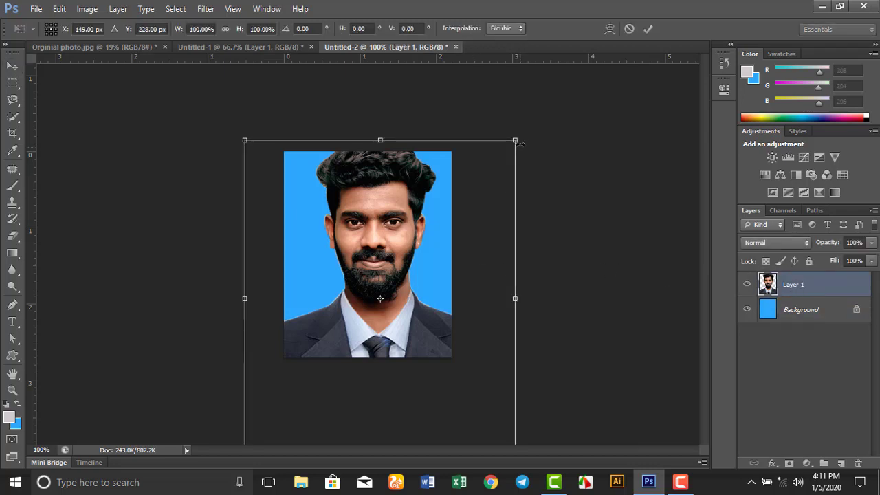
pyautogui.moveTo(517, 140); pyautogui.dragTo(451, 183)
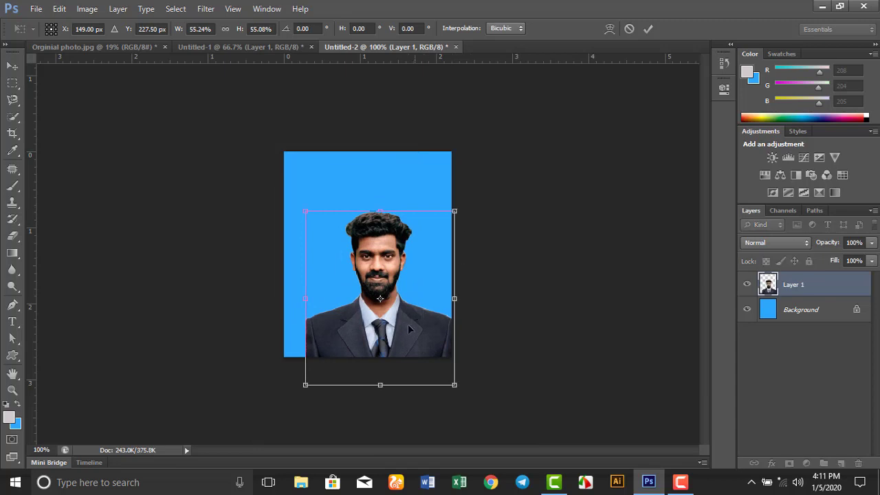
pyautogui.moveTo(407, 324); pyautogui.dragTo(390, 304)
pyautogui.moveTo(437, 359)
pyautogui.mouseDown()
pyautogui.moveTo(419, 354)
pyautogui.moveTo(451, 362)
pyautogui.mouseUp()
pyautogui.moveTo(411, 337); pyautogui.dragTo(415, 332)
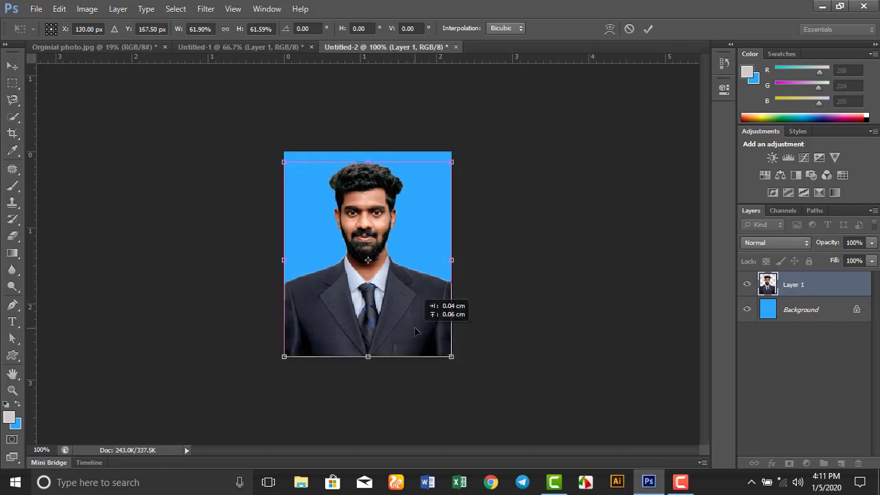
pyautogui.click(648, 29)
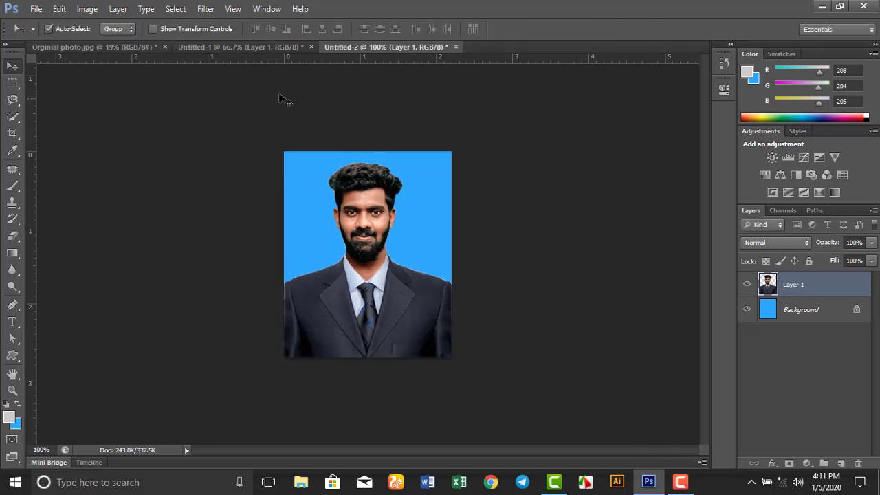
# Close Orginial photo.jpg without saving and return to the Untitled-1 portrait document.
pyautogui.click(119, 46)
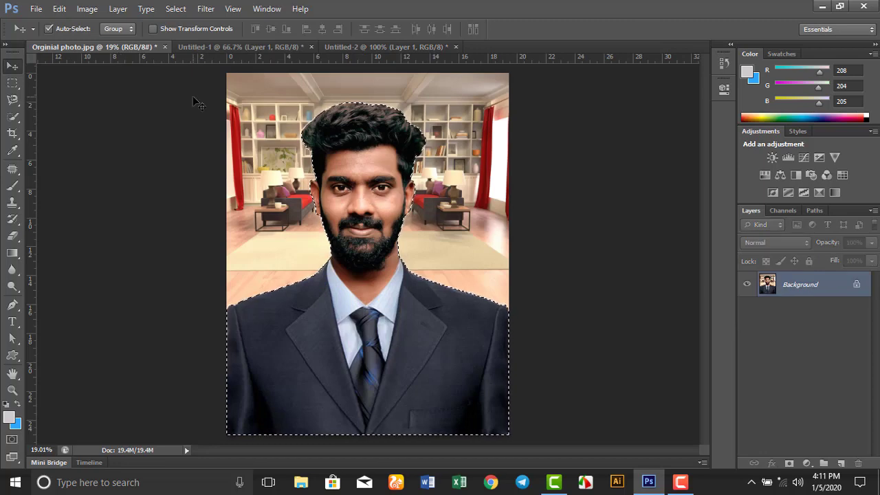
pyautogui.click(165, 47)
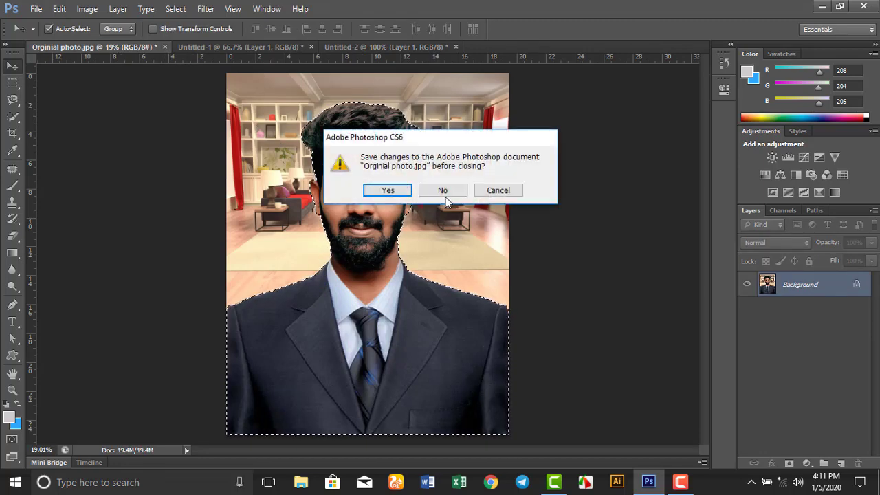
pyautogui.click(444, 190)
pyautogui.click(121, 47)
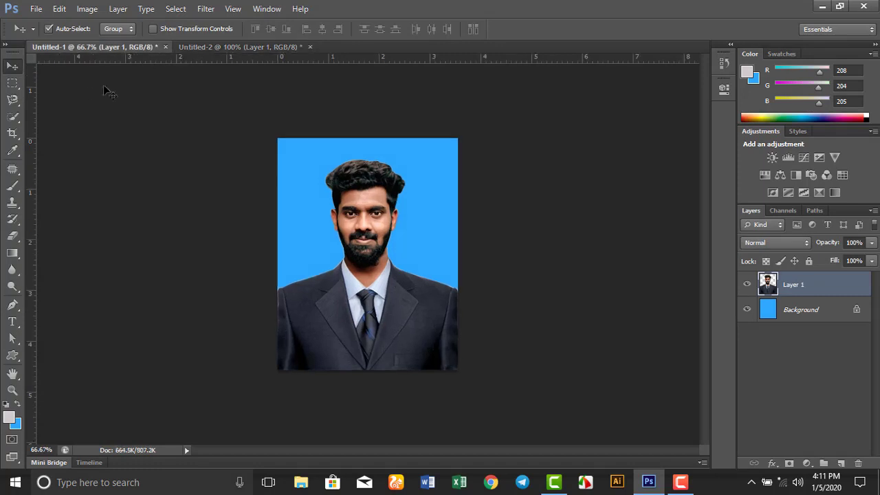
pyautogui.click(37, 11)
# Save Untitled-1 to the Desktop as a PSD with Maximize Compatibility.
pyautogui.click(81, 163)
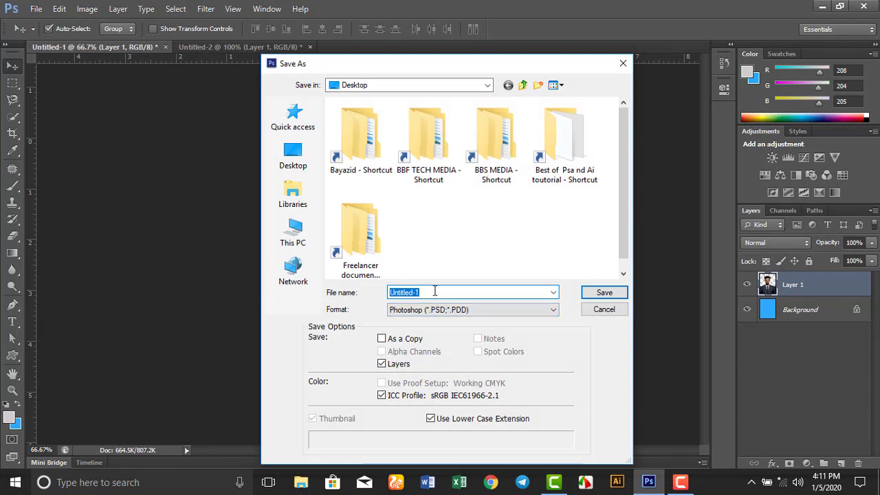
pyautogui.click(292, 194)
pyautogui.click(292, 162)
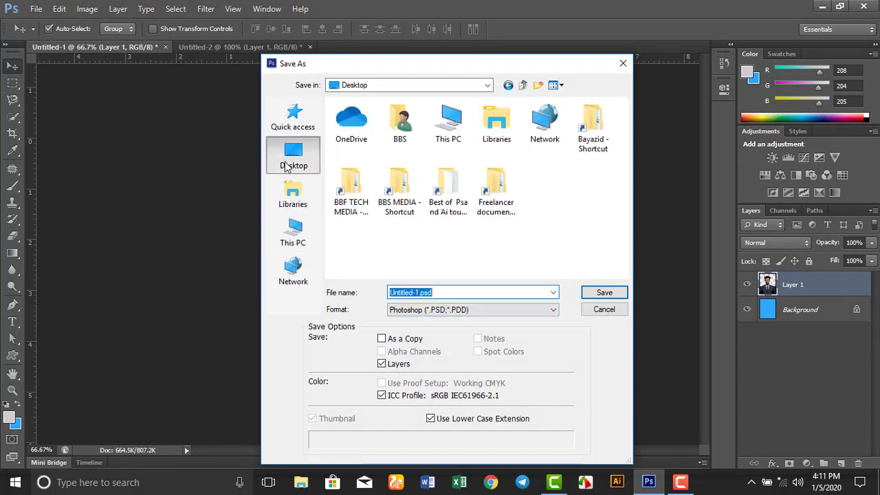
pyautogui.click(600, 294)
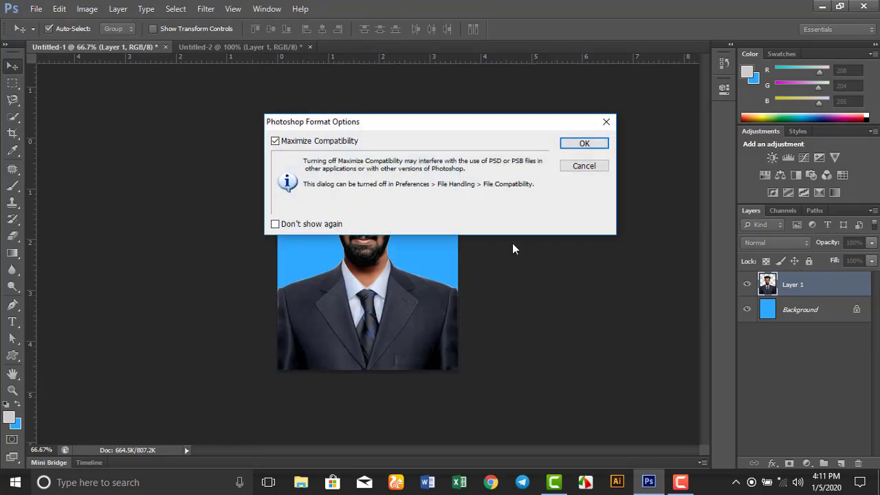
pyautogui.click(579, 146)
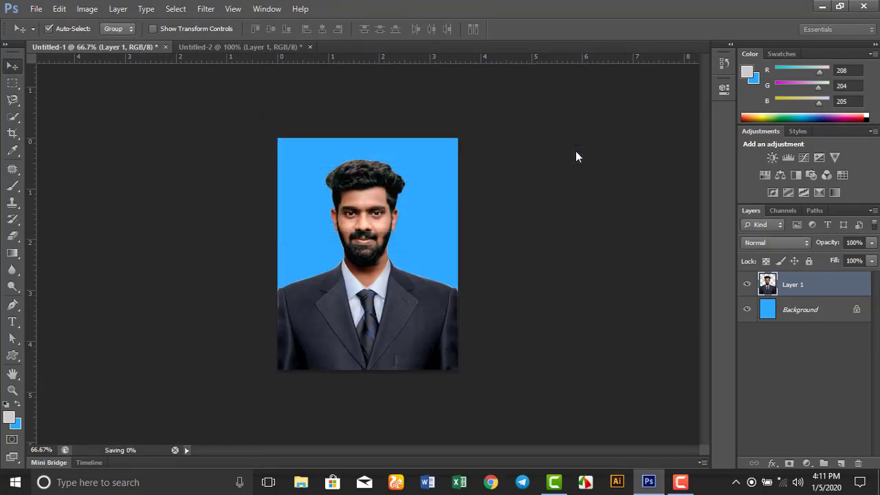
pyautogui.click(209, 46)
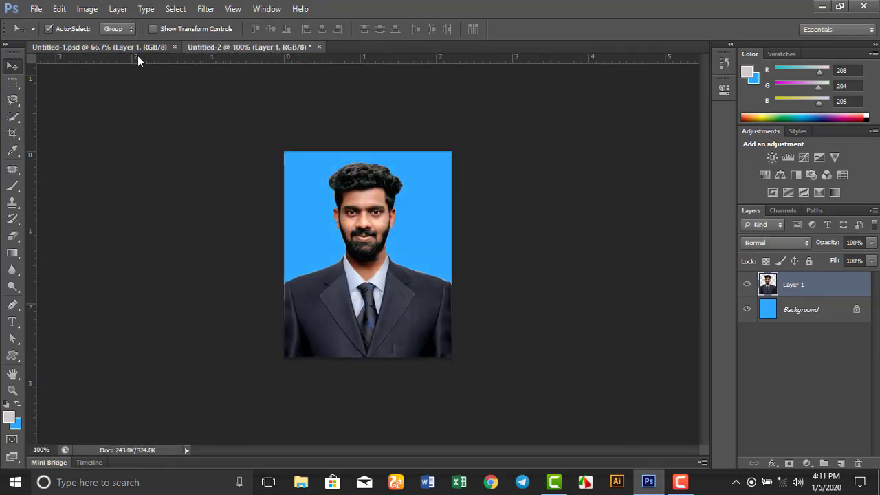
pyautogui.click(136, 48)
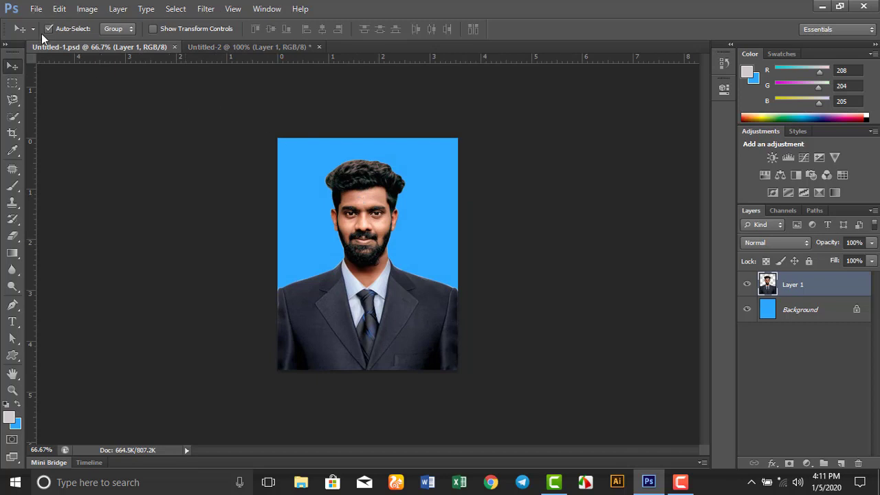
# Save a JPEG copy of Untitled-1 at quality 12.
pyautogui.click(36, 9)
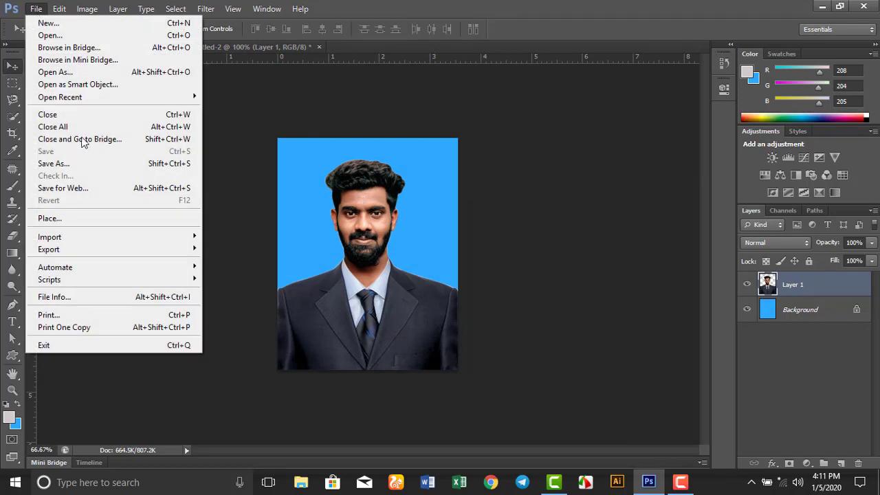
pyautogui.click(82, 165)
pyautogui.click(404, 309)
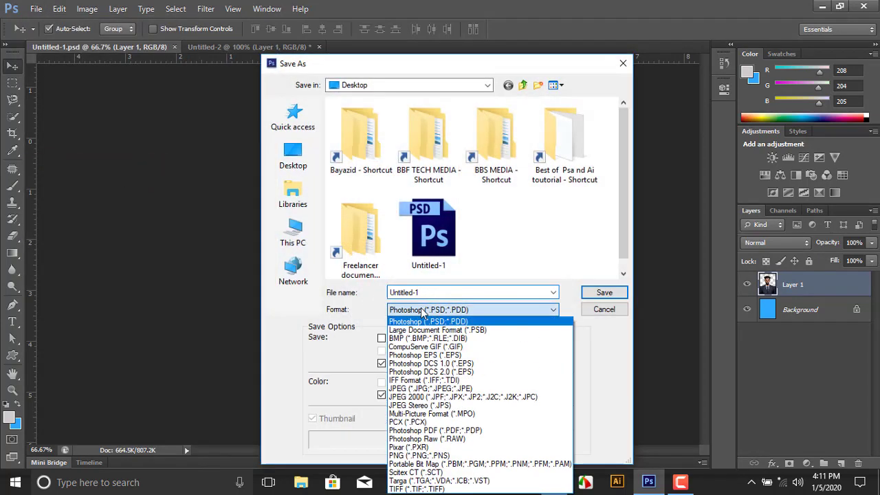
pyautogui.click(463, 389)
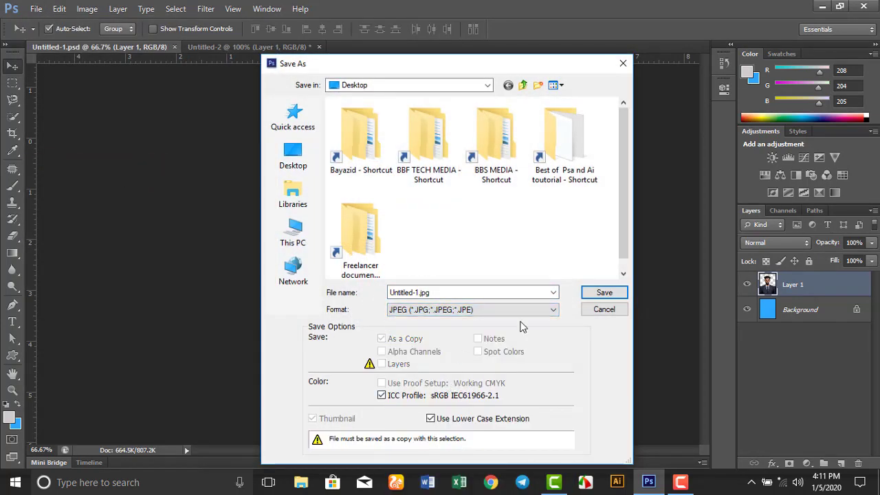
pyautogui.click(597, 291)
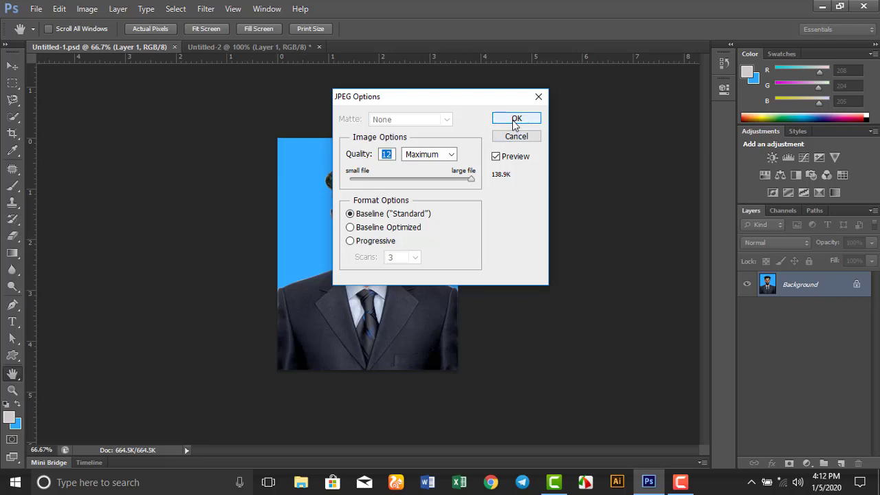
pyautogui.click(514, 120)
# Save Untitled-2 as Untitled-2.jpg at quality 12.
pyautogui.click(248, 46)
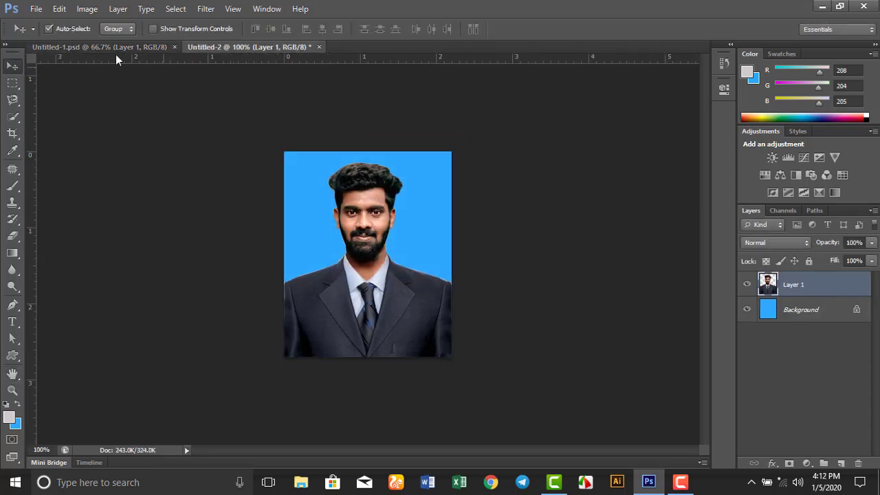
pyautogui.click(35, 9)
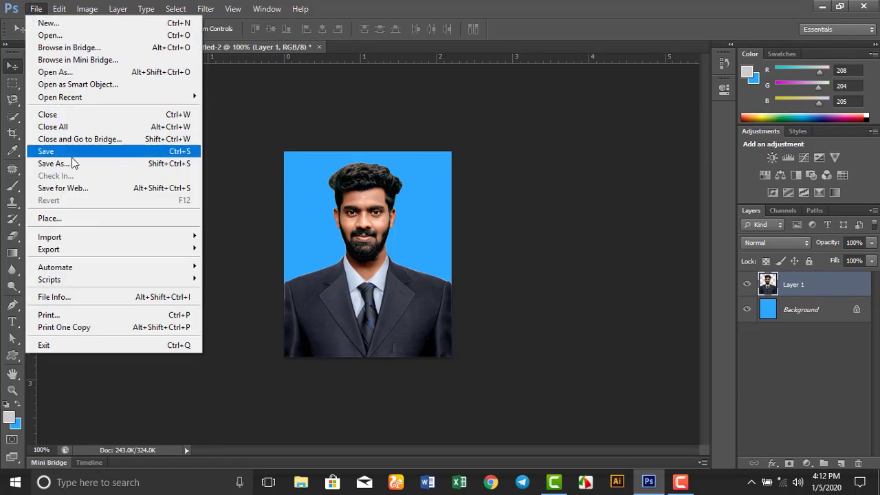
pyautogui.click(81, 162)
pyautogui.click(467, 309)
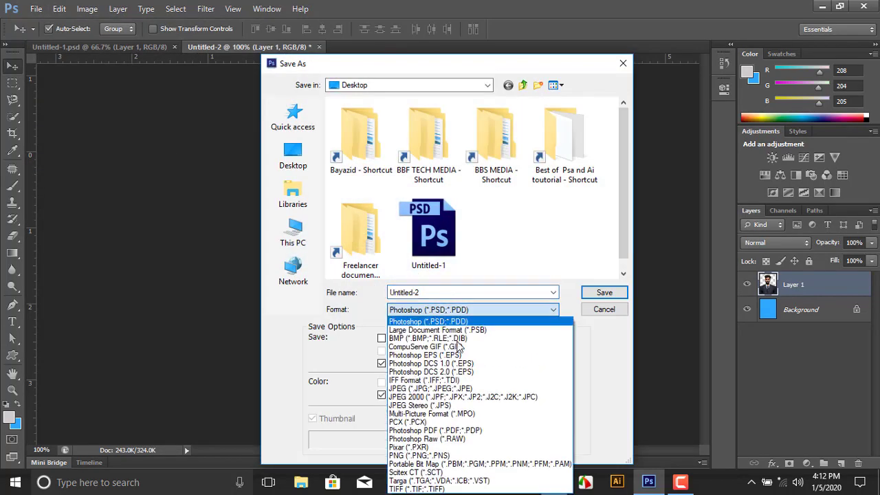
pyautogui.click(467, 389)
pyautogui.click(597, 292)
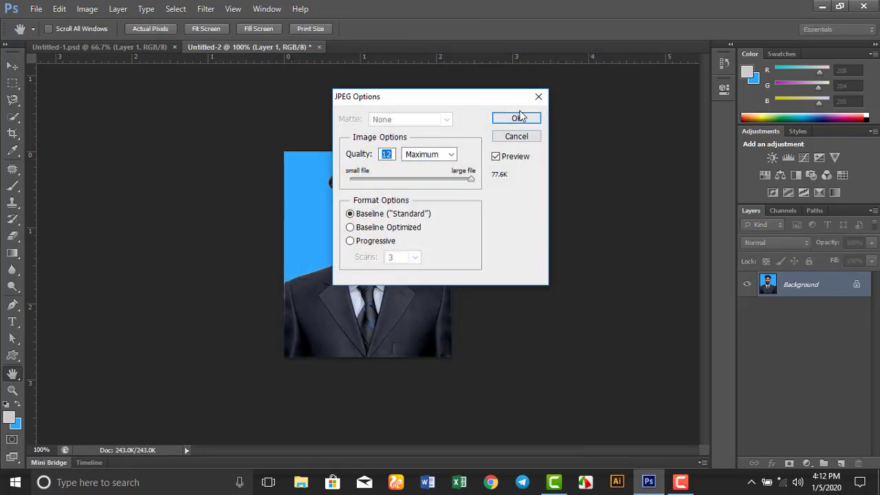
pyautogui.click(516, 118)
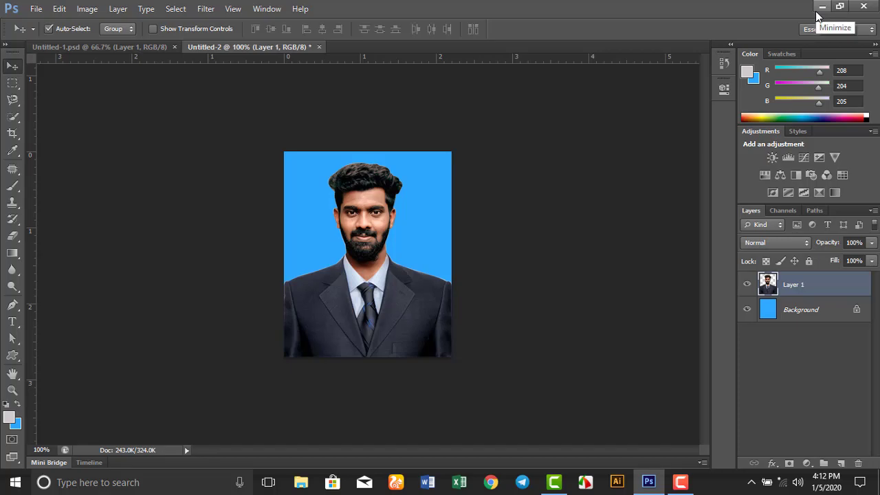
pyautogui.click(818, 9)
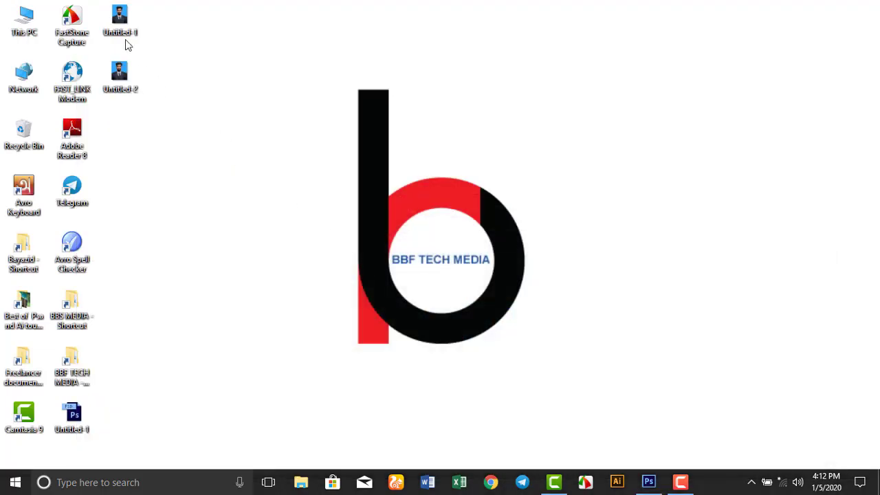
pyautogui.click(119, 31)
pyautogui.doubleClick(119, 31)
pyautogui.scroll(-1, 609, 251)
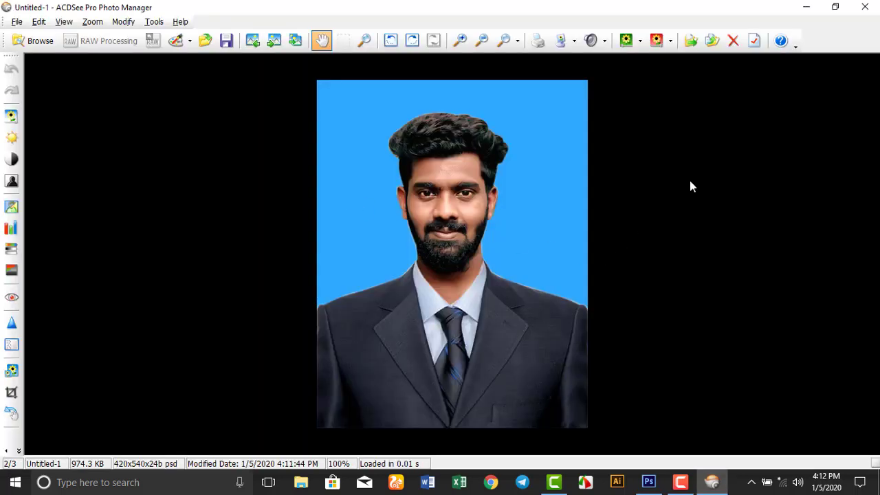
pyautogui.click(275, 41)
pyautogui.click(834, 7)
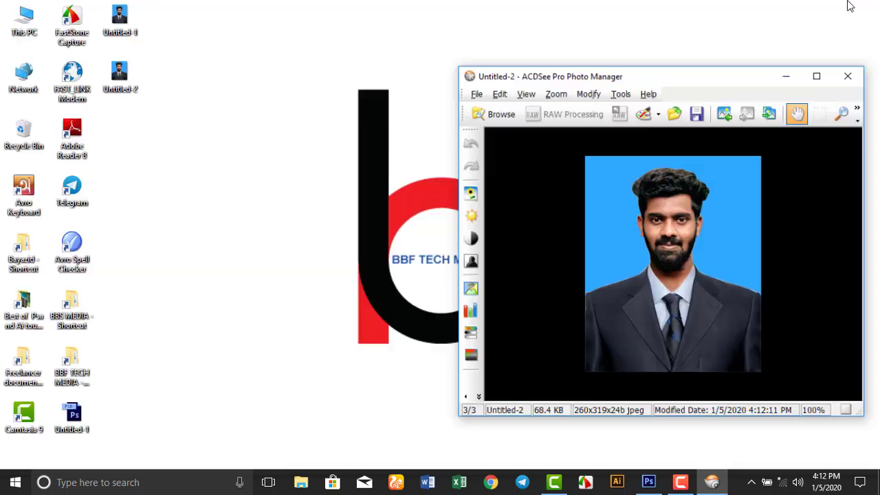
pyautogui.click(860, 96)
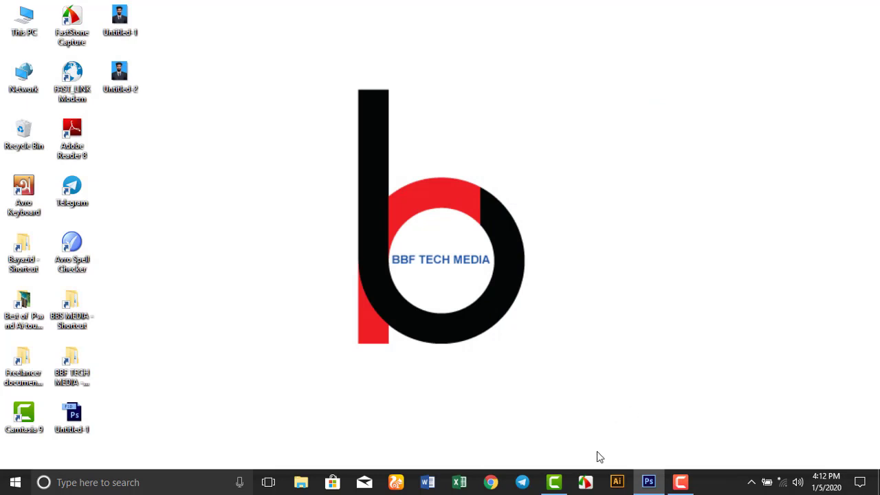
pyautogui.click(648, 481)
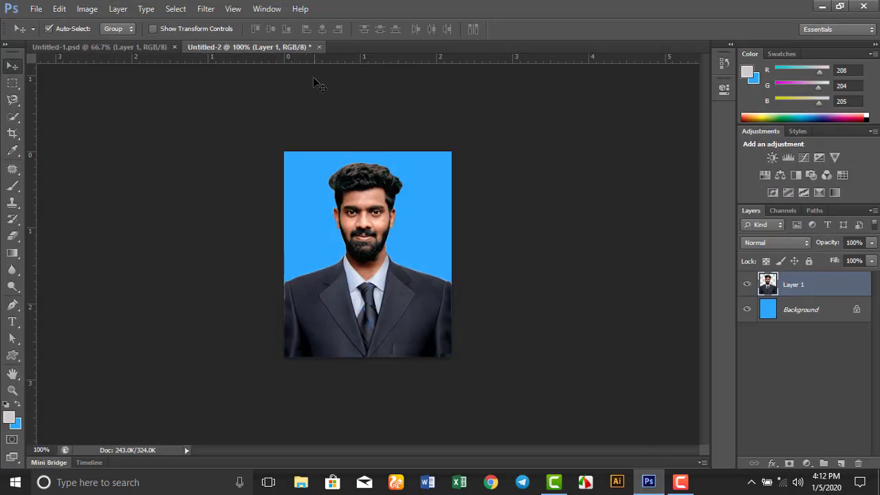
# Close Untitled-2 without saving and close Untitled-1.psd.
pyautogui.click(319, 47)
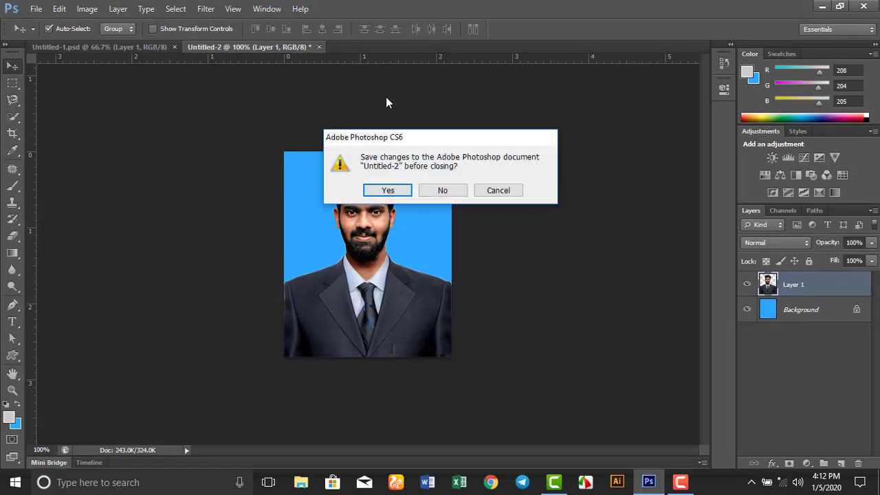
pyautogui.click(444, 191)
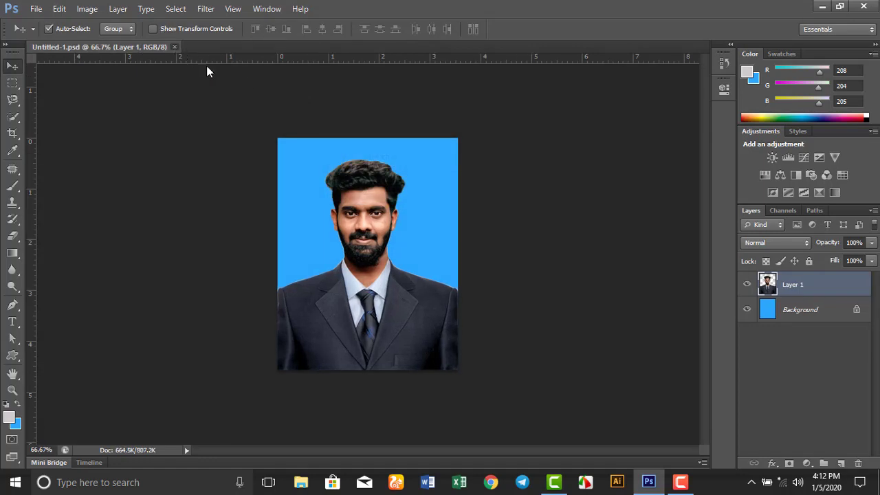
pyautogui.click(174, 47)
# Create a new A4 document from the International Paper preset, with units in inches.
pyautogui.click(34, 10)
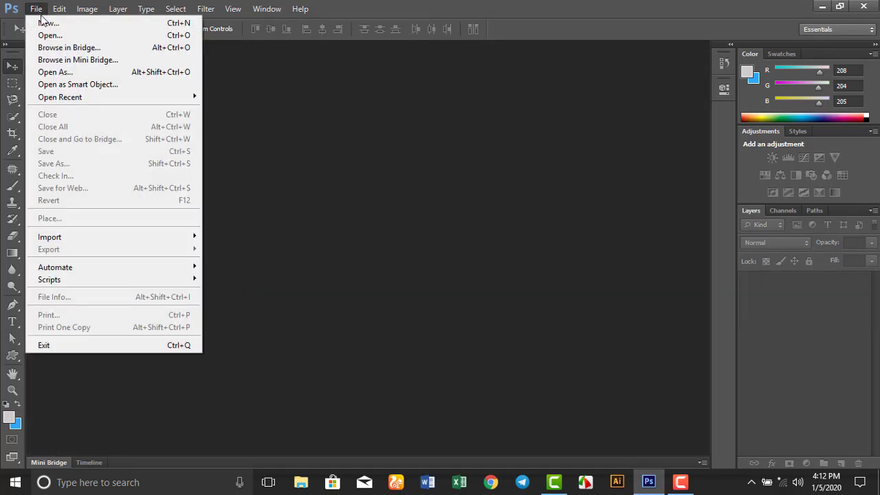
pyautogui.click(47, 23)
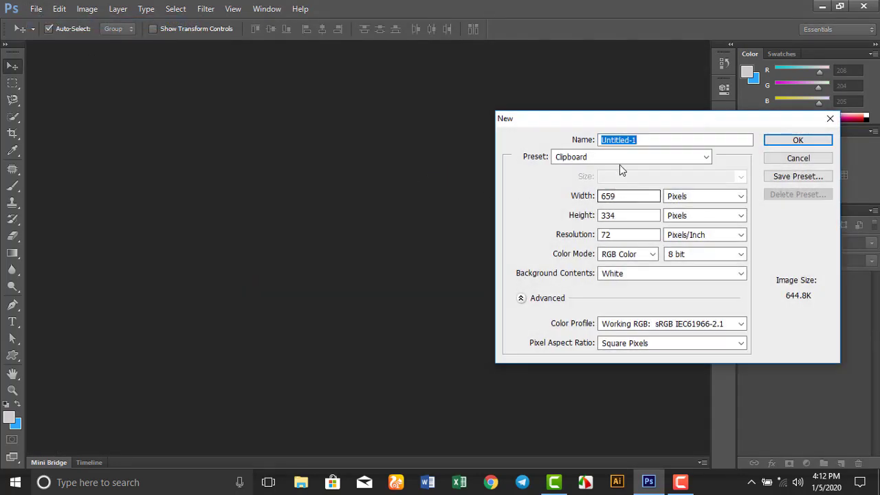
pyautogui.click(619, 165)
pyautogui.click(622, 211)
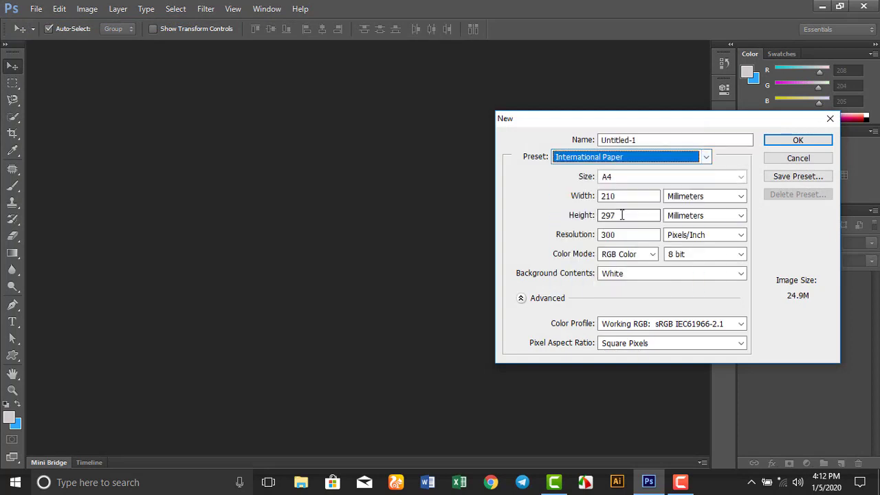
pyautogui.click(702, 200)
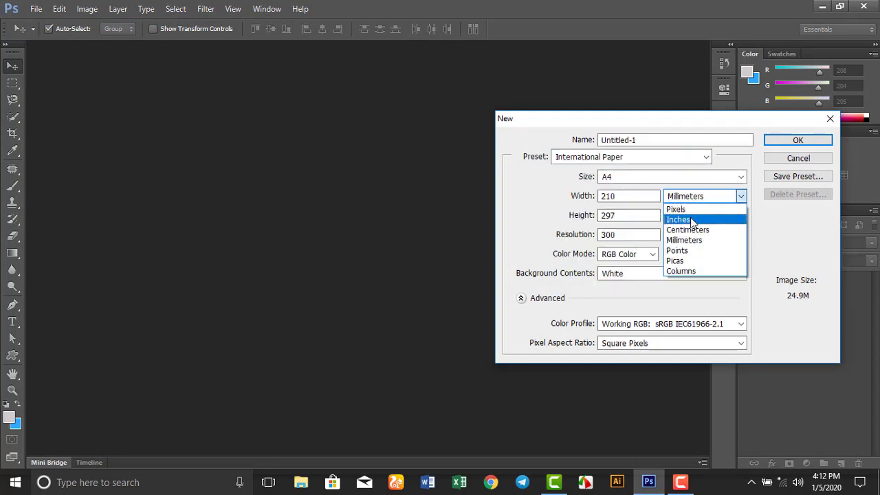
pyautogui.click(691, 220)
pyautogui.click(795, 141)
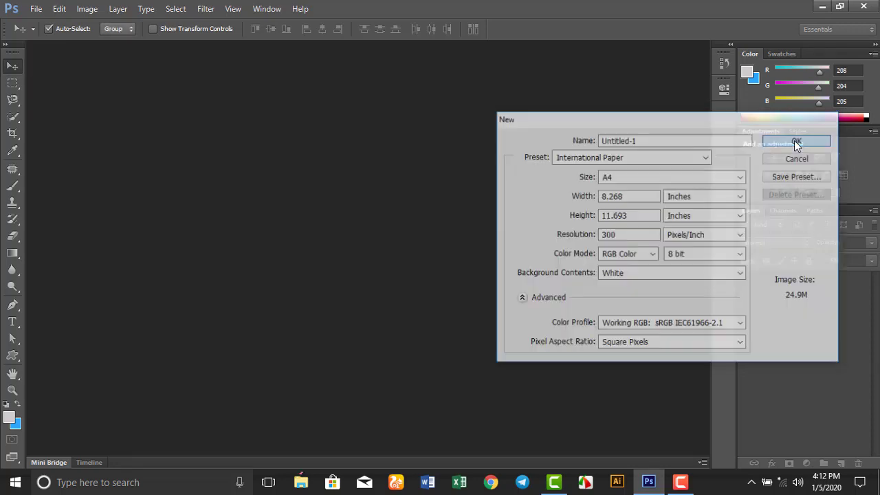
pyautogui.click(36, 9)
pyautogui.click(50, 36)
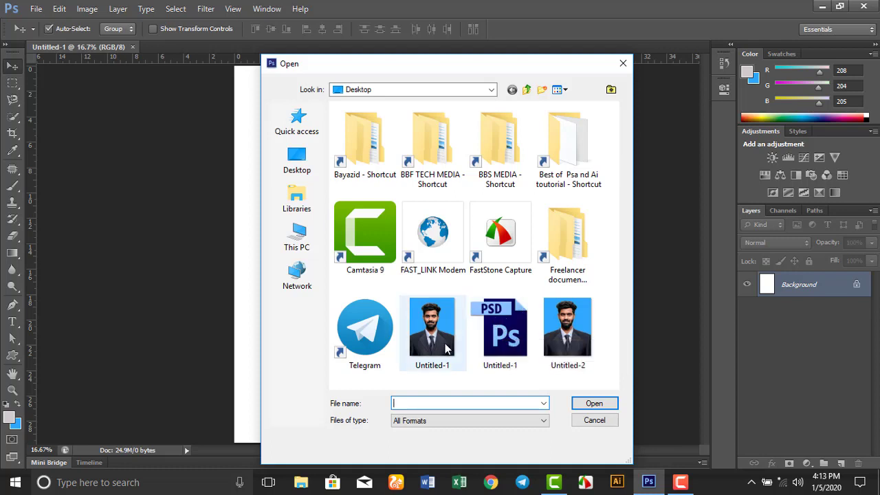
# Open Untitled-1.jpg and Untitled-2.jpg from the Desktop, then show Untitled-1.jpg.
pyautogui.click(427, 322)
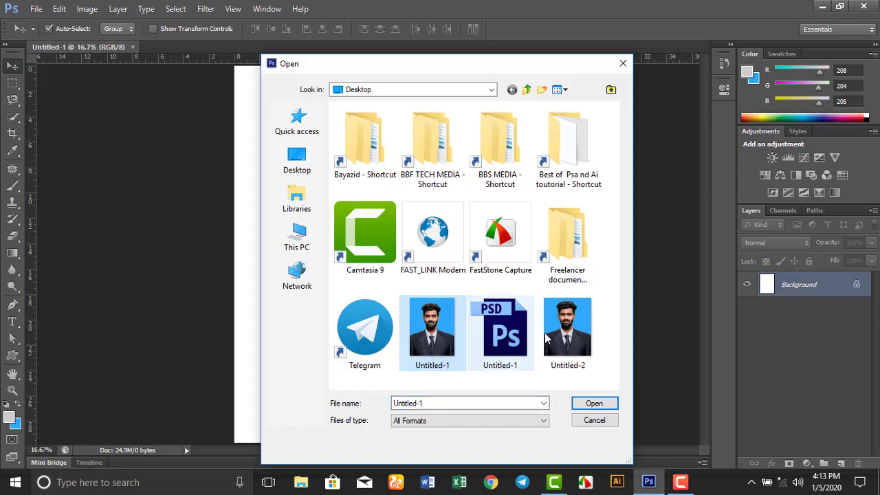
pyautogui.keyDown('ctrl'); pyautogui.click(575, 329); pyautogui.keyUp('ctrl')
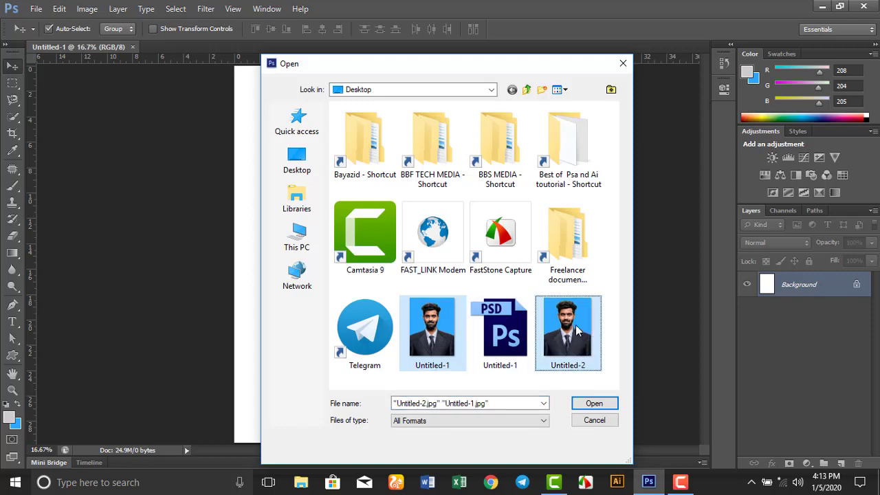
pyautogui.click(608, 403)
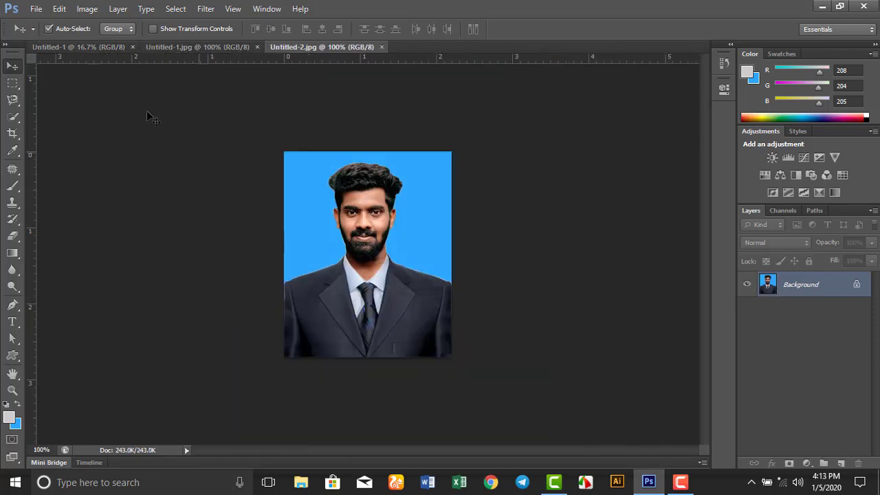
pyautogui.click(180, 46)
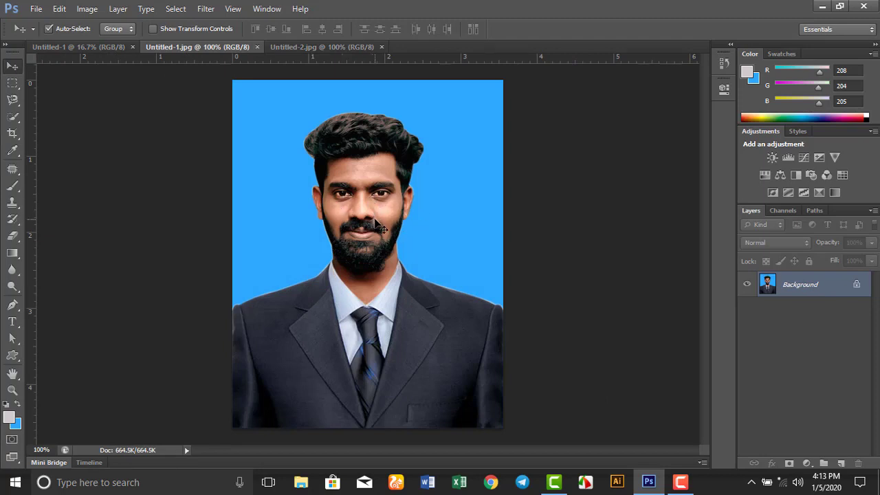
# Place the large portrait at the A4 sheet's top-left and copy it into a row of four.
pyautogui.moveTo(377, 224); pyautogui.dragTo(97, 52)
pyautogui.moveTo(96, 52)
pyautogui.mouseDown()
pyautogui.moveTo(343, 192)
pyautogui.moveTo(272, 109)
pyautogui.mouseUp()
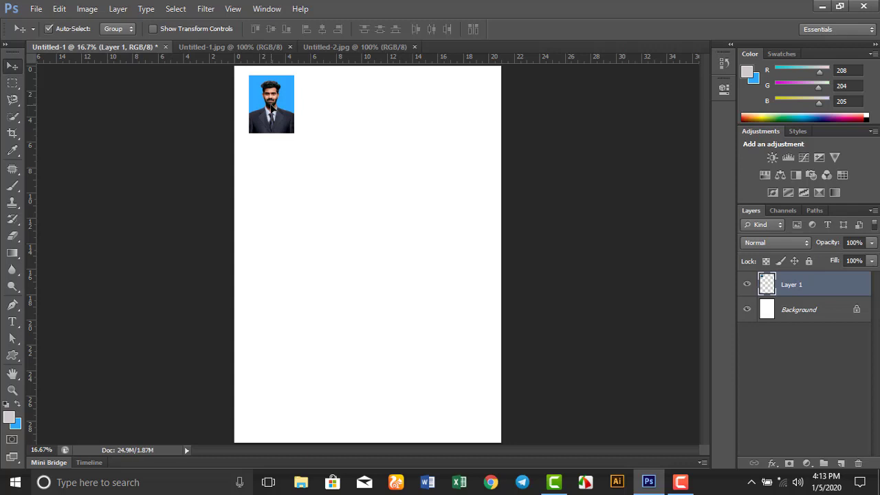
pyautogui.moveTo(271, 109); pyautogui.dragTo(369, 105)
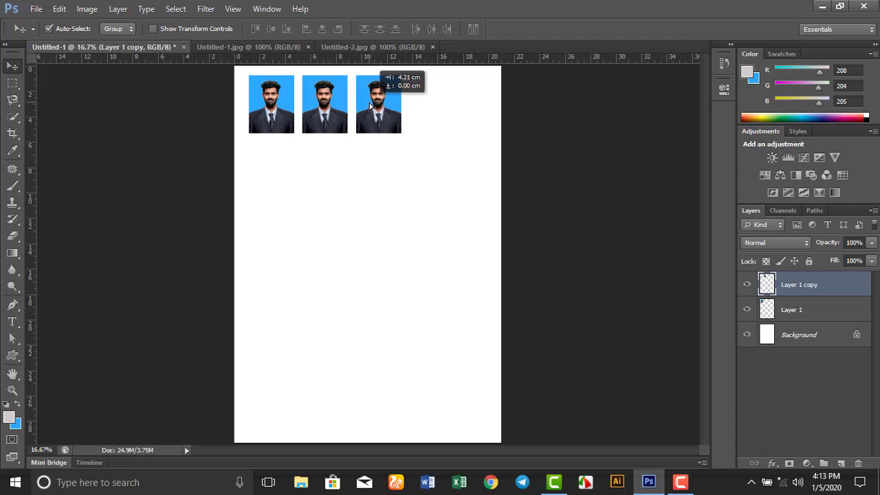
pyautogui.moveTo(370, 105)
pyautogui.mouseDown()
pyautogui.moveTo(360, 109)
pyautogui.moveTo(414, 108)
pyautogui.mouseUp()
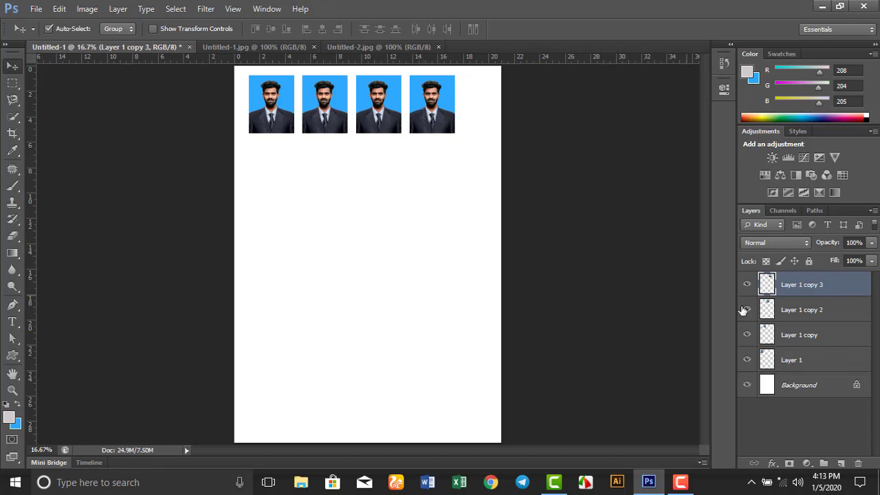
# Select the four portrait layers and duplicate them into a second row below.
pyautogui.keyDown('ctrl'); pyautogui.click(806, 311); pyautogui.keyUp('ctrl')
pyautogui.keyDown('ctrl'); pyautogui.click(814, 337); pyautogui.keyUp('ctrl')
pyautogui.keyDown('ctrl'); pyautogui.click(818, 363); pyautogui.keyUp('ctrl')
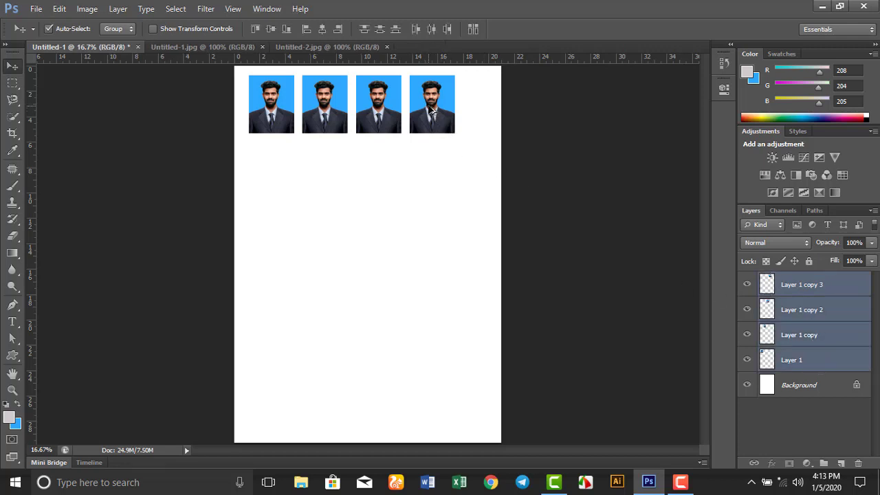
pyautogui.keyDown('alt'); pyautogui.moveTo(430, 110); pyautogui.dragTo(430, 174); pyautogui.keyUp('alt')
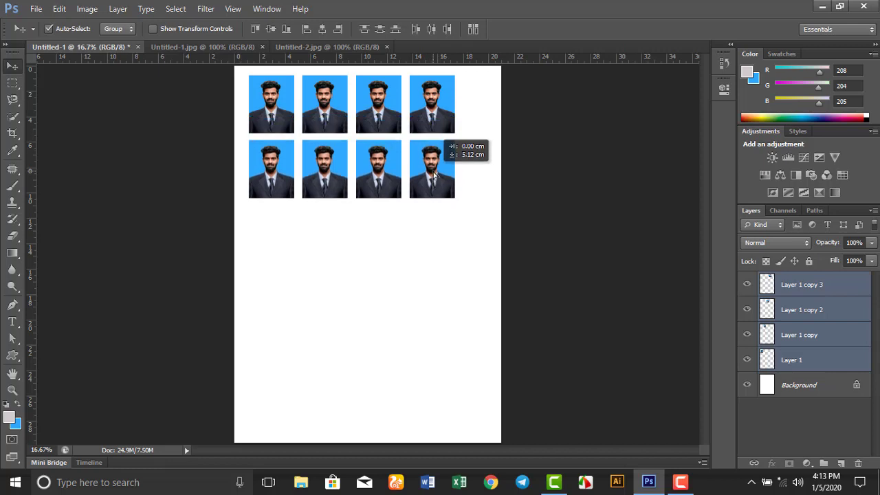
# Select all eight portrait layers and shift them right toward the sheet's centre.
pyautogui.keyDown('ctrl'); pyautogui.click(813, 387); pyautogui.keyUp('ctrl')
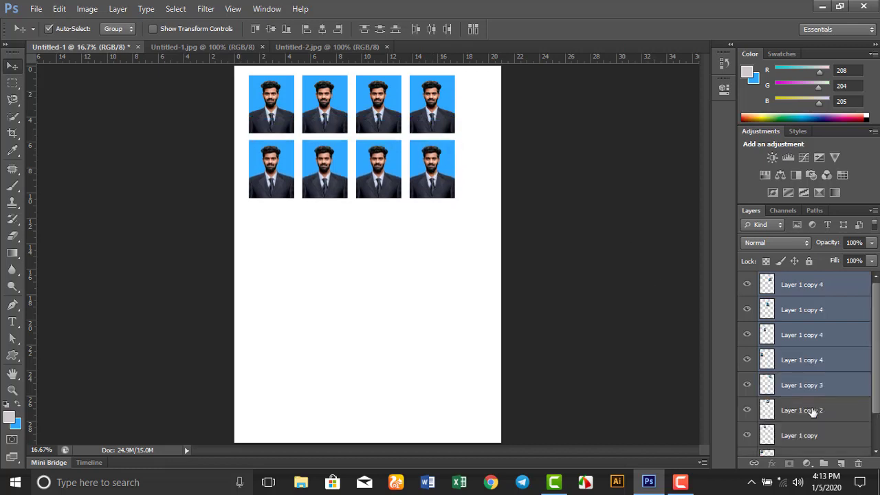
pyautogui.keyDown('ctrl'); pyautogui.click(812, 411); pyautogui.keyUp('ctrl')
pyautogui.keyDown('ctrl'); pyautogui.click(813, 440); pyautogui.keyUp('ctrl')
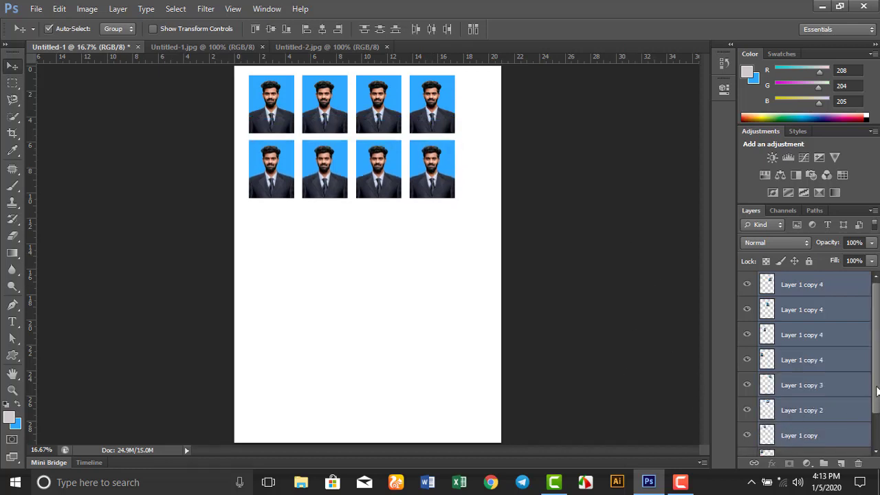
pyautogui.scroll(-2, 876, 390)
pyautogui.keyDown('ctrl'); pyautogui.click(840, 419); pyautogui.keyUp('ctrl')
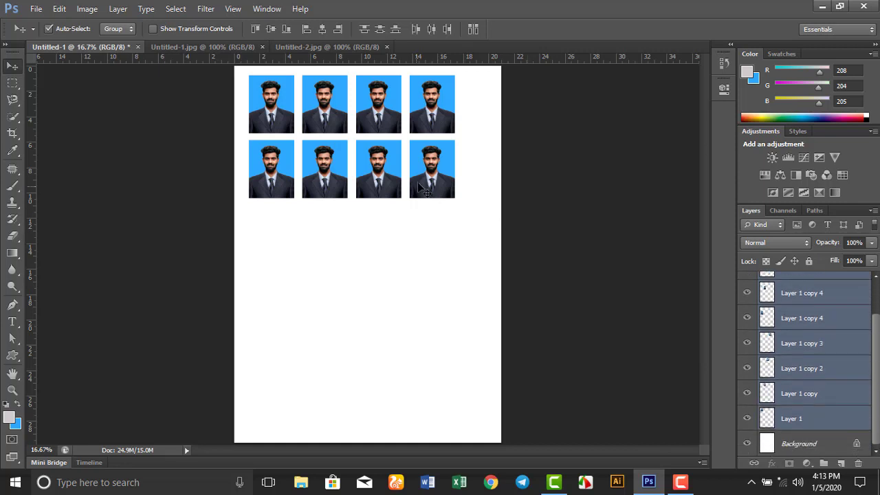
pyautogui.moveTo(417, 180); pyautogui.dragTo(430, 183)
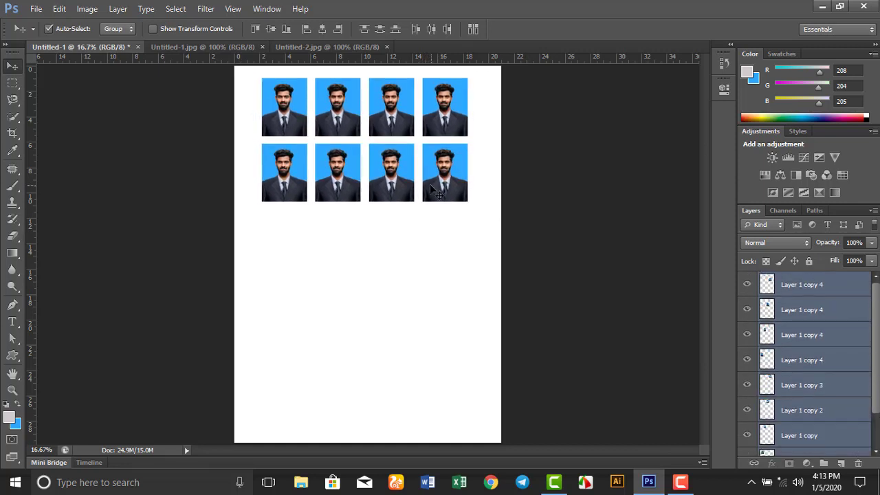
pyautogui.click(303, 46)
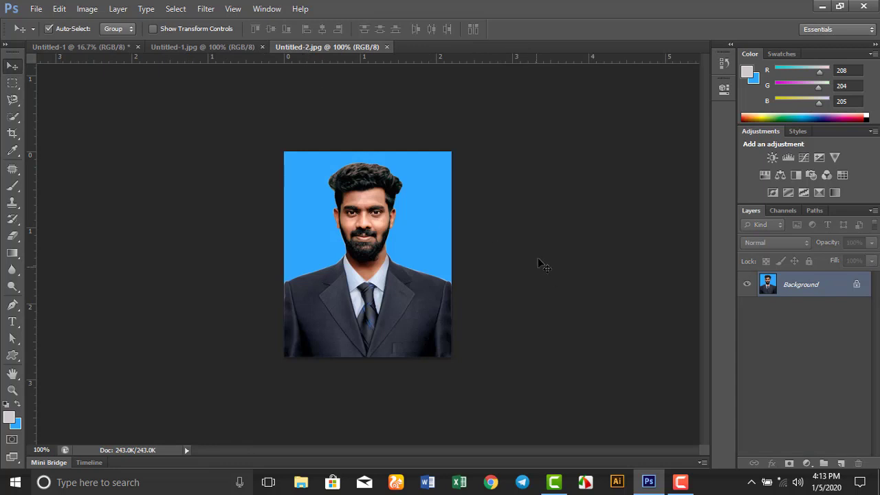
# Place the small portrait below the large rows and copy it into a row of six.
pyautogui.click(207, 47)
pyautogui.click(307, 47)
pyautogui.moveTo(368, 235); pyautogui.dragTo(98, 50)
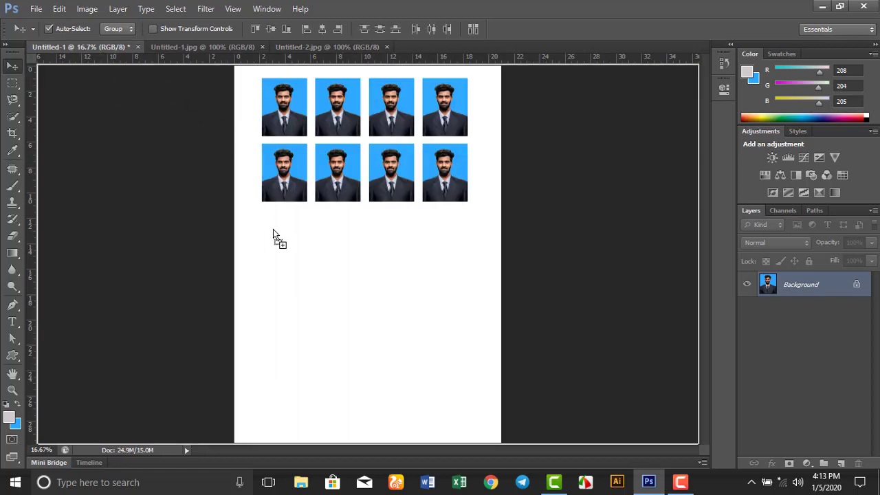
pyautogui.moveTo(98, 50)
pyautogui.mouseDown()
pyautogui.moveTo(322, 303)
pyautogui.moveTo(293, 248)
pyautogui.mouseUp()
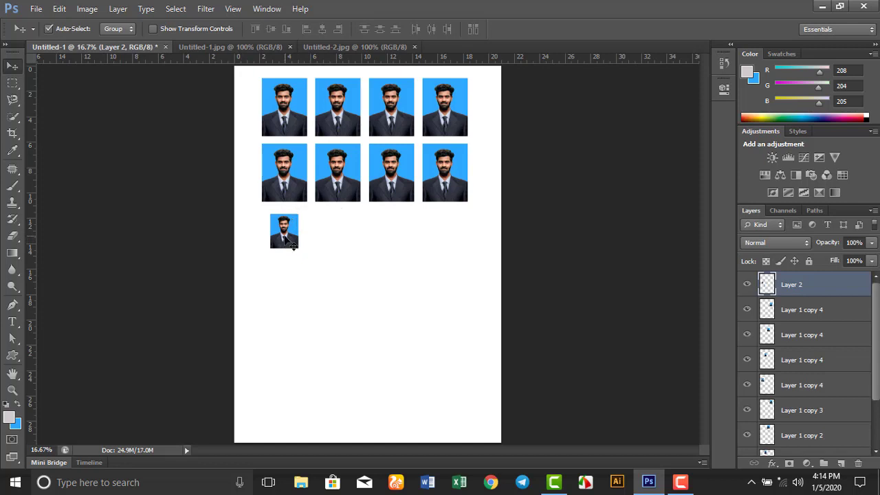
pyautogui.moveTo(285, 236); pyautogui.dragTo(315, 236)
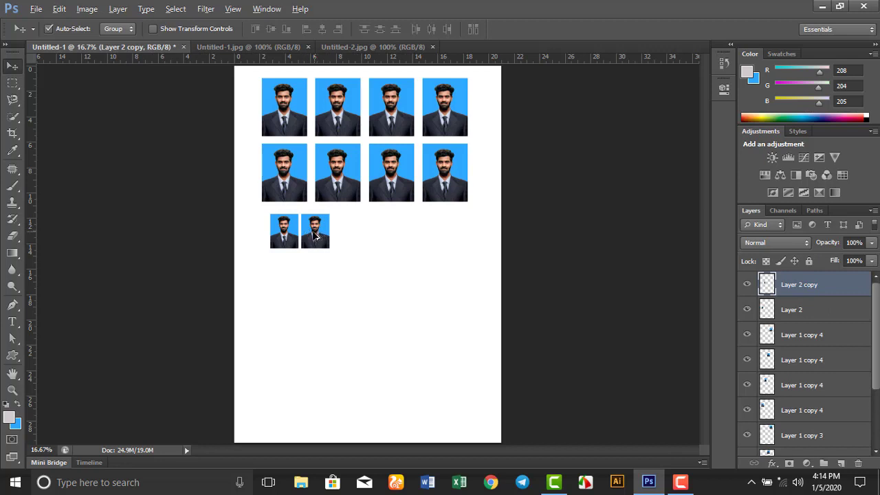
pyautogui.press('alt')
pyautogui.moveTo(315, 236); pyautogui.dragTo(441, 235)
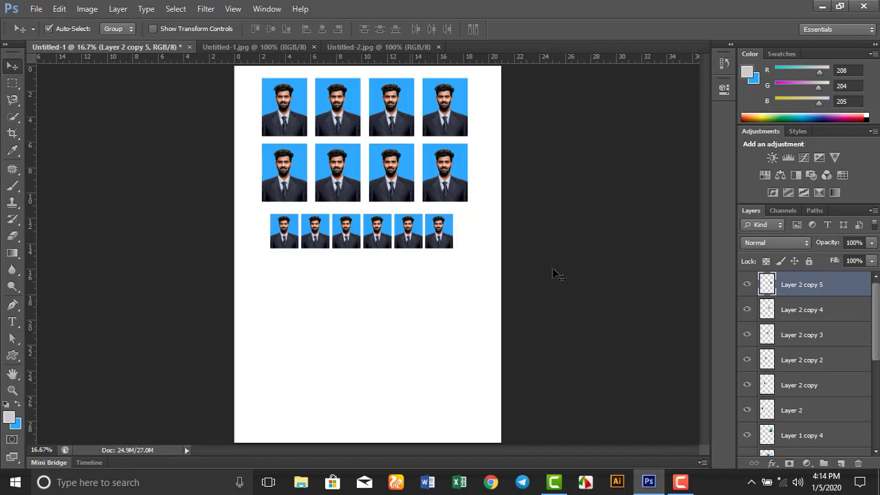
# Select the six Layer 2 layers and duplicate the row twice downward, making three rows.
pyautogui.keyDown('shift'); pyautogui.click(808, 310); pyautogui.keyUp('shift')
pyautogui.keyDown('shift'); pyautogui.click(818, 336); pyautogui.keyUp('shift')
pyautogui.keyDown('shift'); pyautogui.click(823, 359); pyautogui.keyUp('shift')
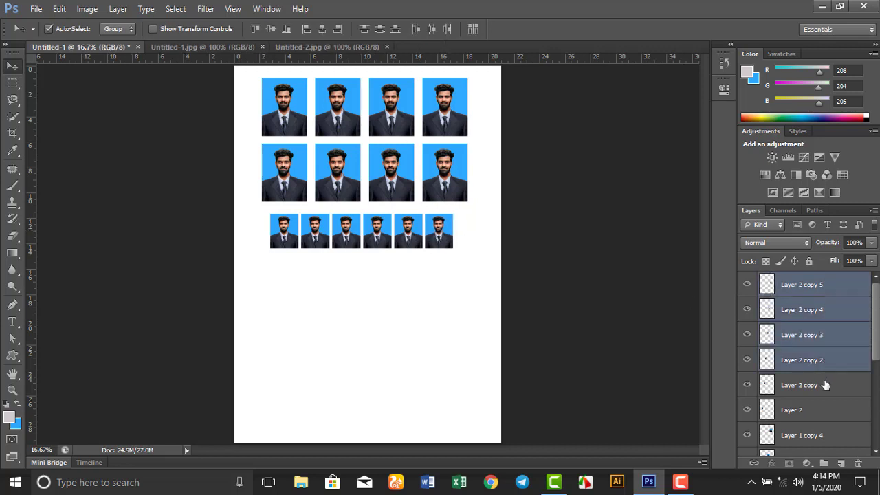
pyautogui.keyDown('shift'); pyautogui.click(826, 385); pyautogui.keyUp('shift')
pyautogui.keyDown('shift'); pyautogui.click(826, 410); pyautogui.keyUp('shift')
pyautogui.click(747, 409)
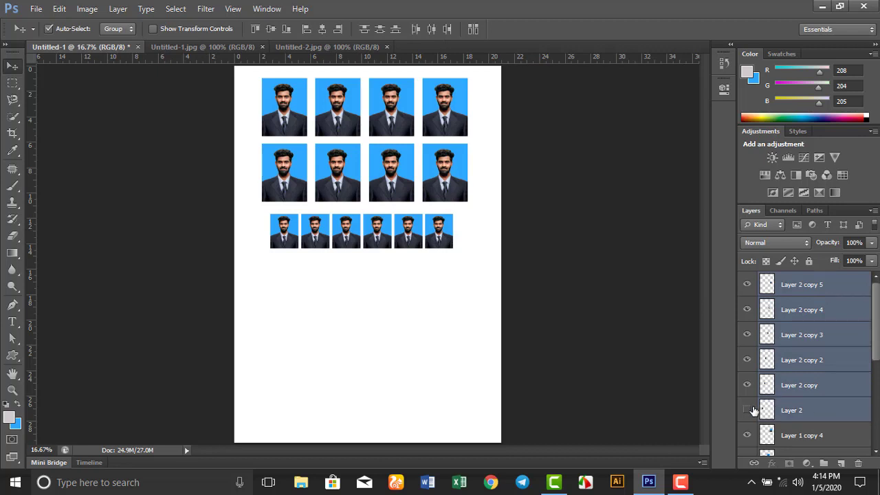
pyautogui.click(751, 409)
pyautogui.moveTo(443, 237); pyautogui.dragTo(448, 276)
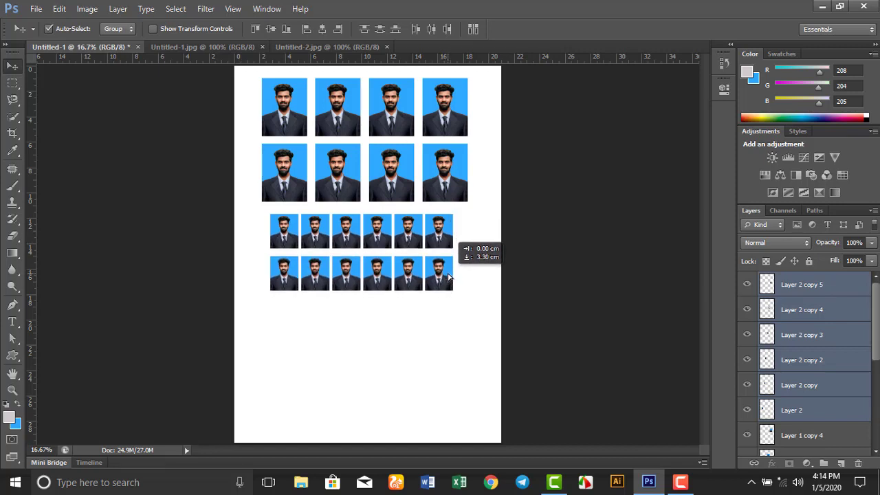
pyautogui.moveTo(448, 275); pyautogui.dragTo(455, 314)
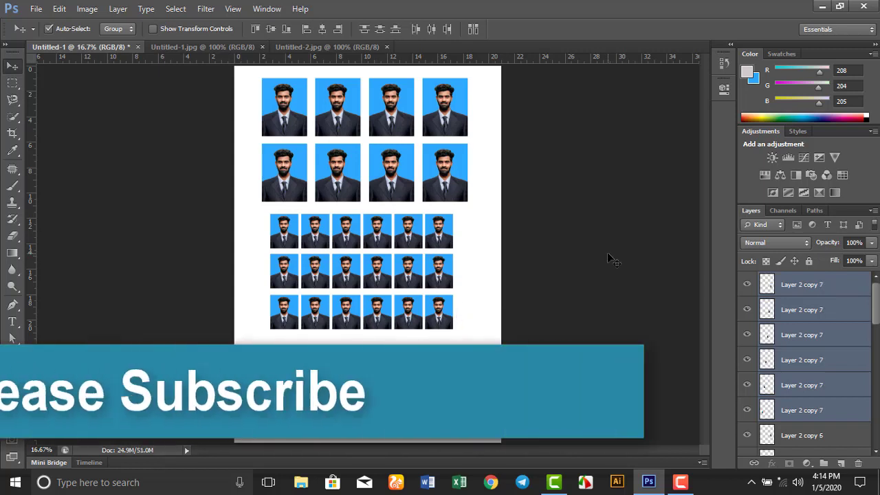
pyautogui.hotkey('ctrl', '0')
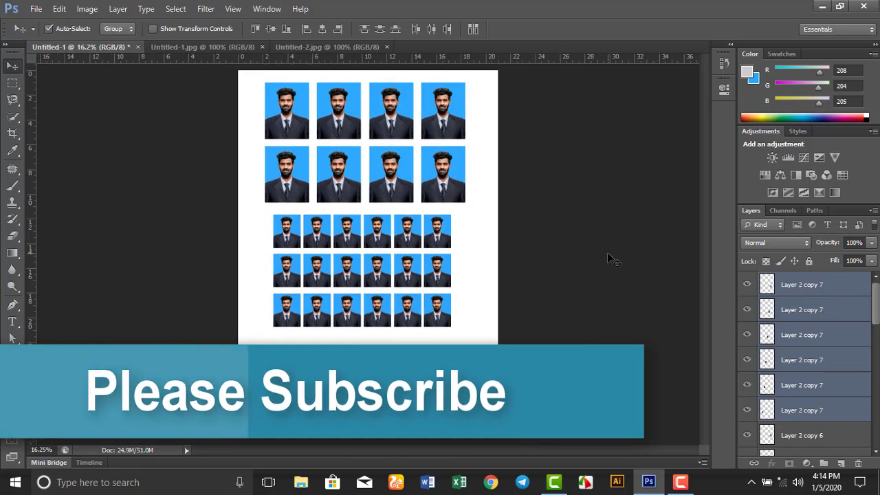